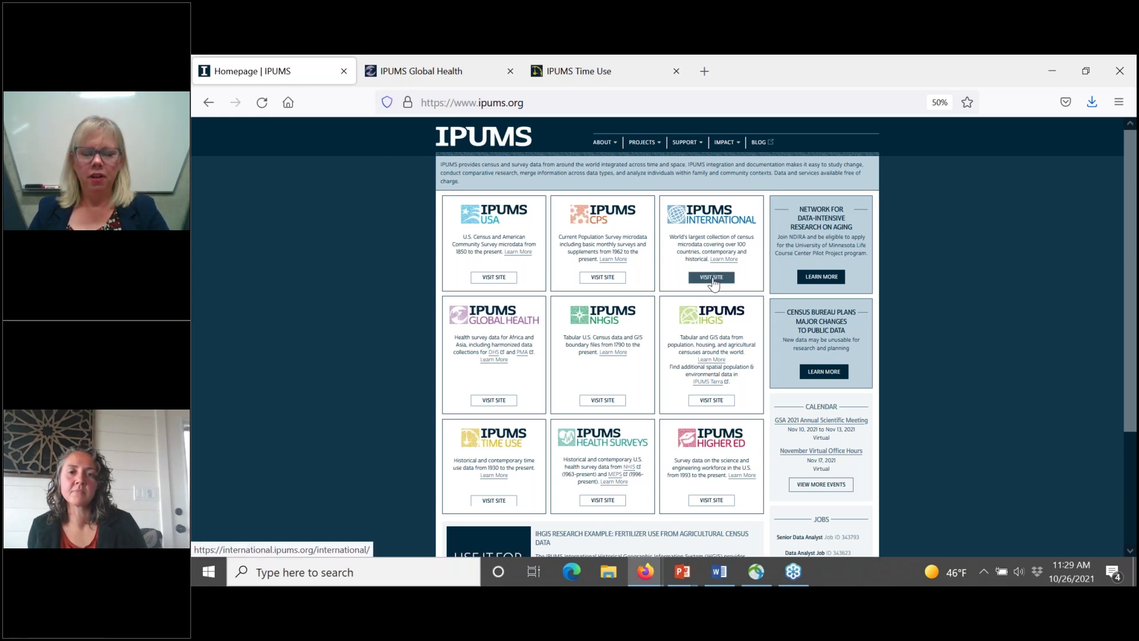
Step: Open the IPUMS International 'Visit Site' link in a fourth tab and switch to it
{"action": "right_click", "coordinate": [712, 283]}
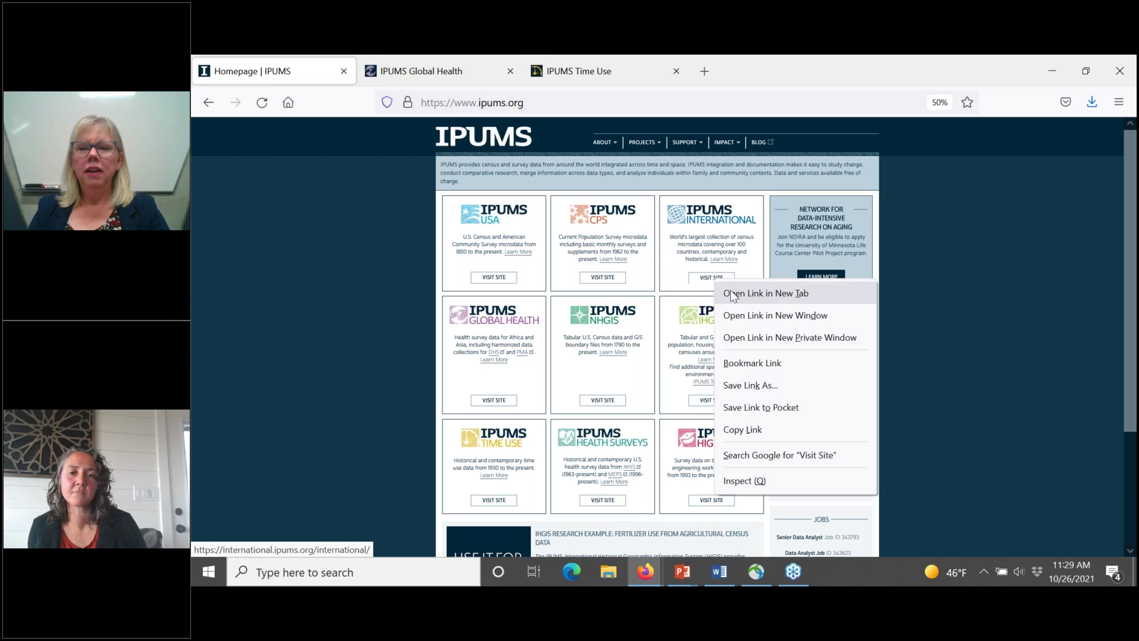
{"action": "left_click", "coordinate": [733, 294]}
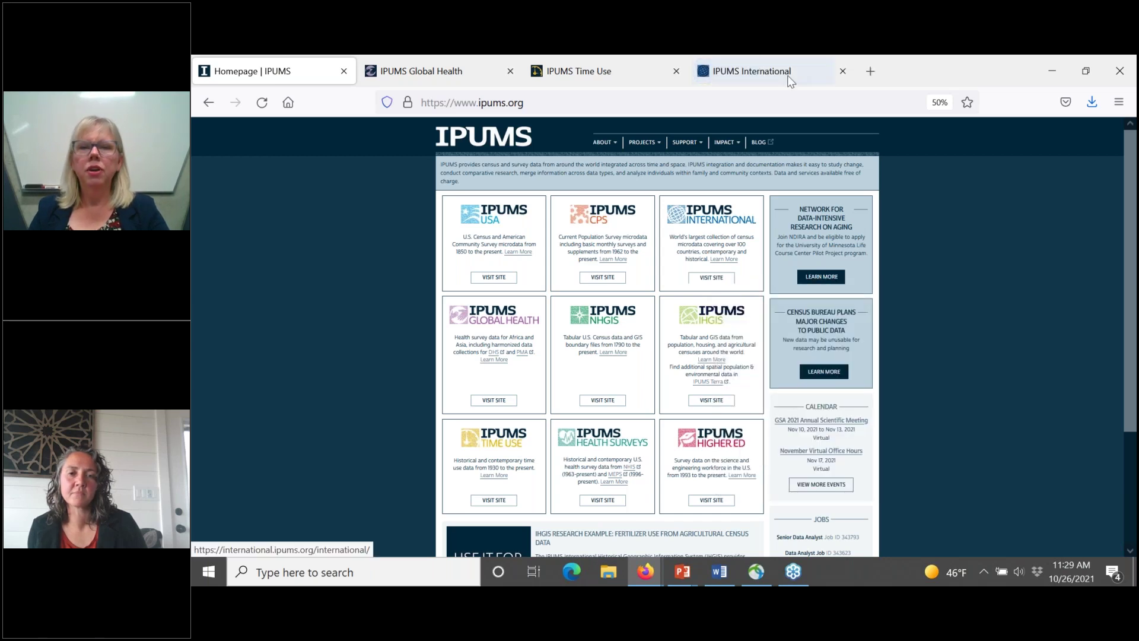
{"action": "left_click", "coordinate": [769, 70]}
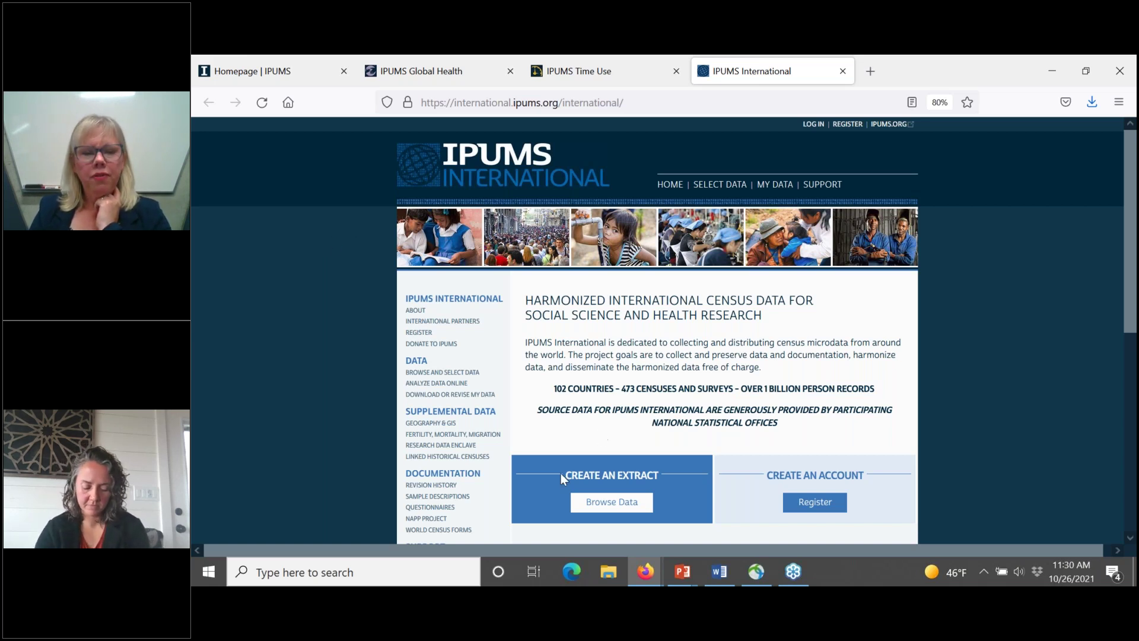
{"action": "left_click", "coordinate": [622, 512]}
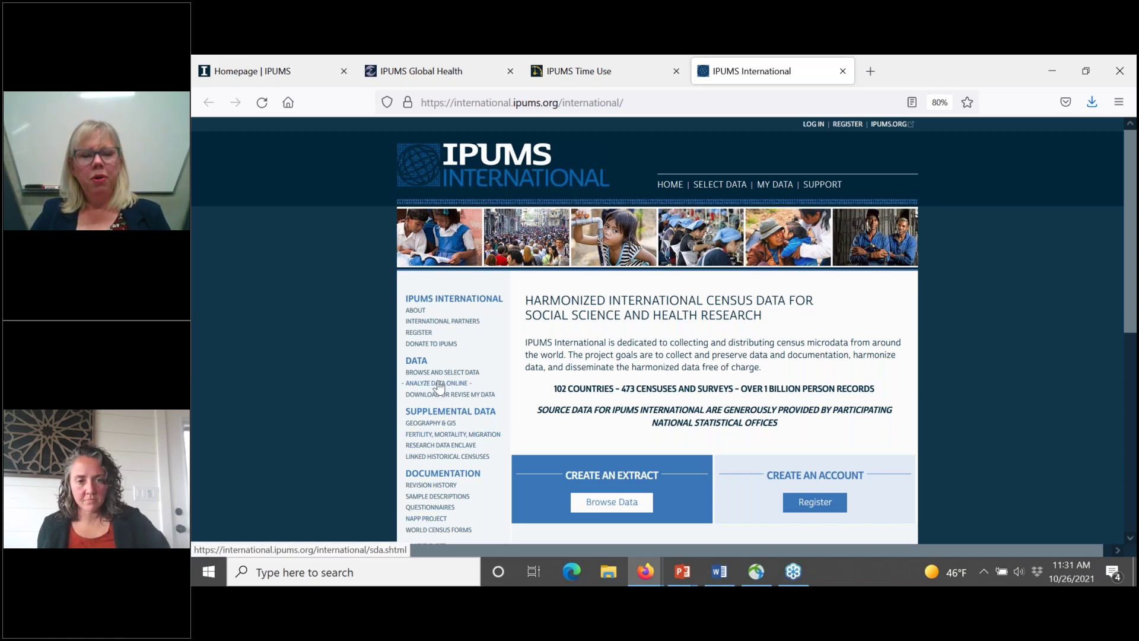
{"action": "scroll", "coordinate": [440, 387], "scroll_direction": "down", "scroll_amount": 1}
{"action": "scroll", "coordinate": [440, 387], "scroll_direction": "down", "scroll_amount": 3}
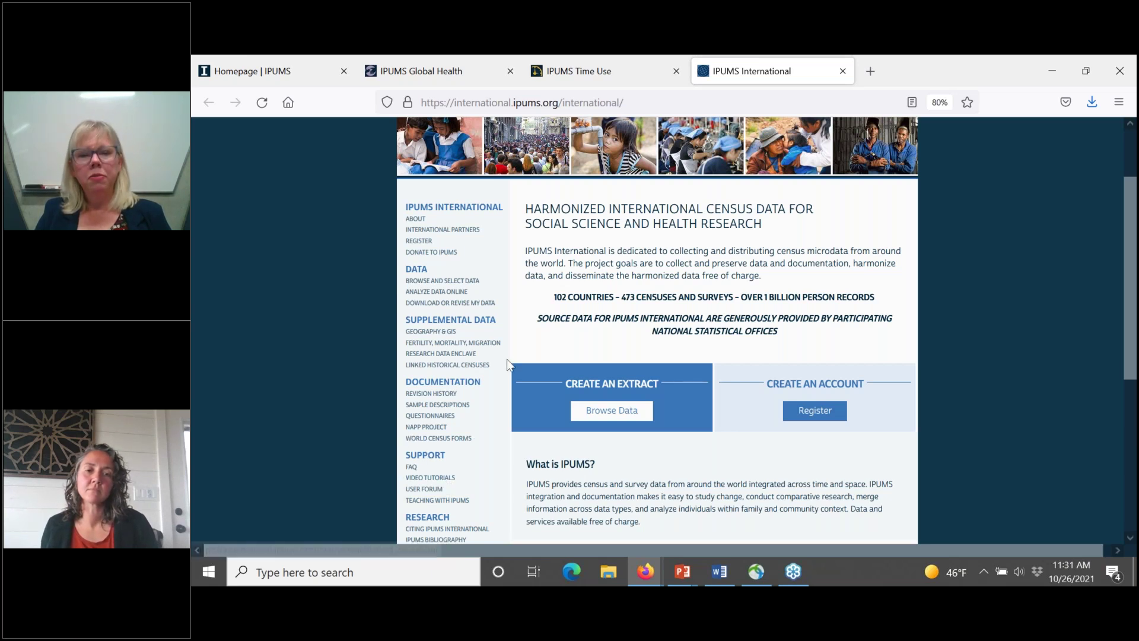
{"action": "scroll", "coordinate": [657, 330], "scroll_direction": "up", "scroll_amount": 1}
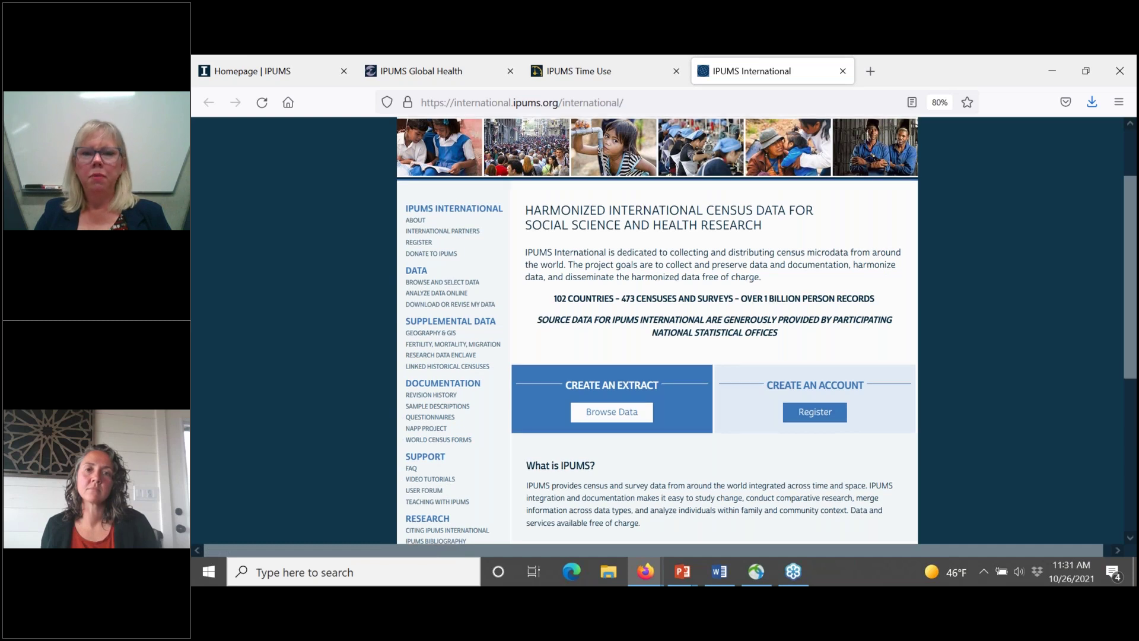
{"action": "scroll", "coordinate": [658, 330], "scroll_direction": "up", "scroll_amount": 3}
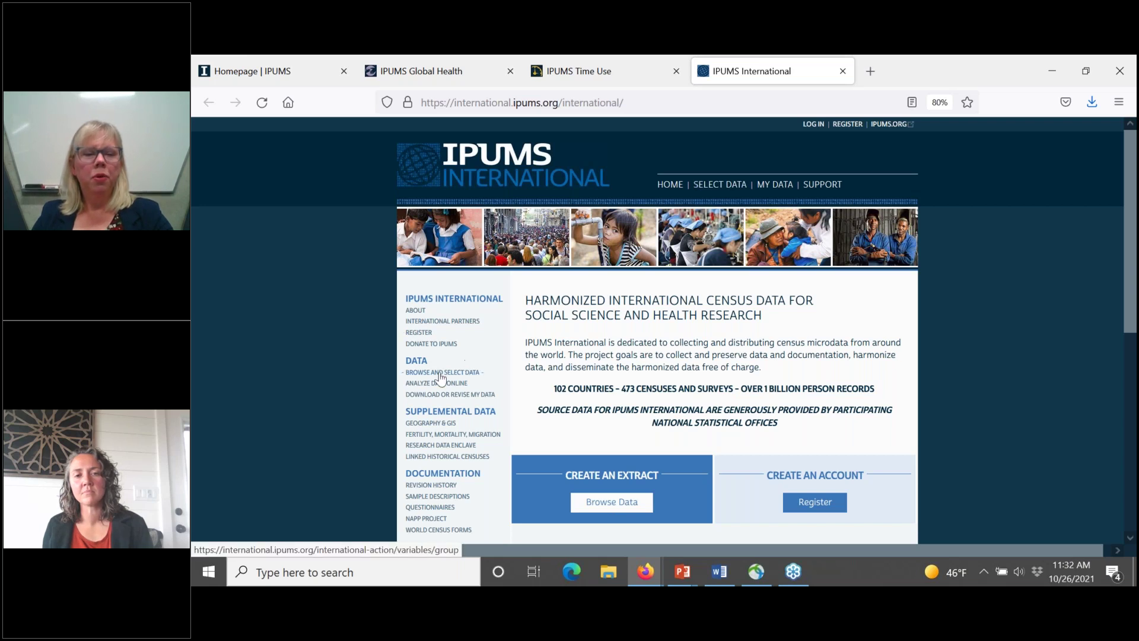
Step: Go to Browse Data and look through the A-Z, Person and Household variable menus
{"action": "left_click", "coordinate": [594, 509]}
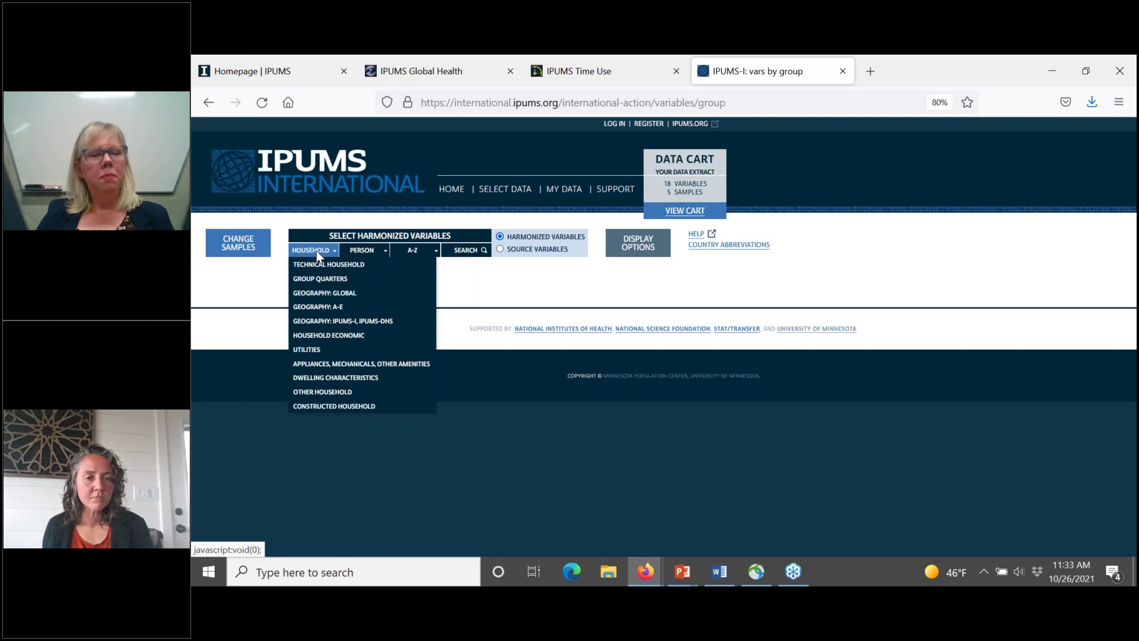
{"action": "mouse_move", "coordinate": [359, 256]}
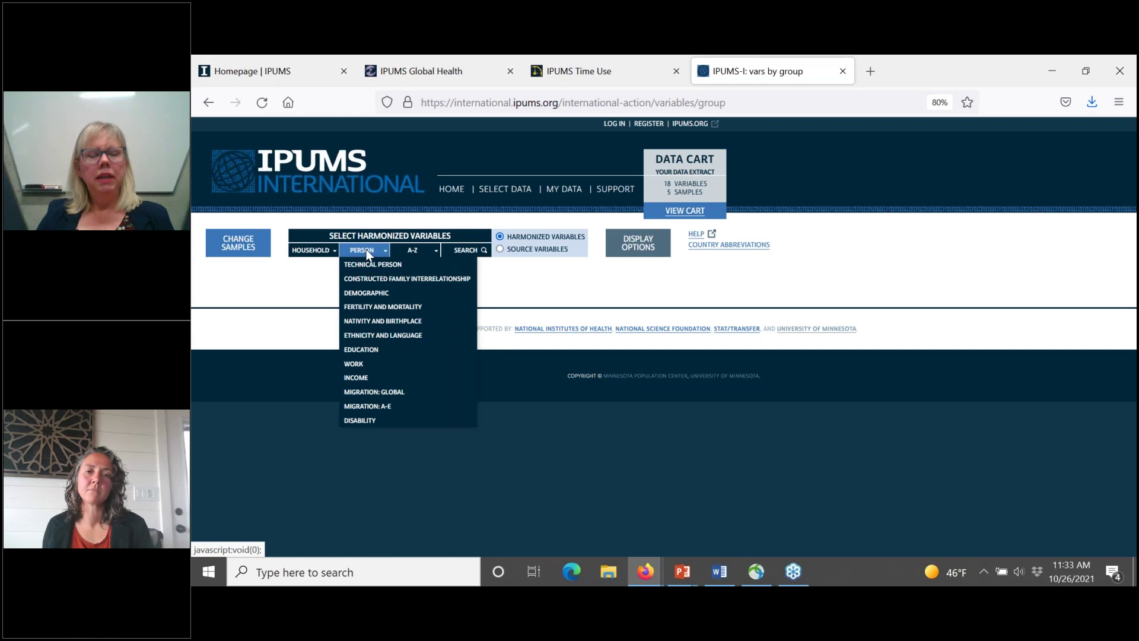
{"action": "left_click", "coordinate": [413, 251]}
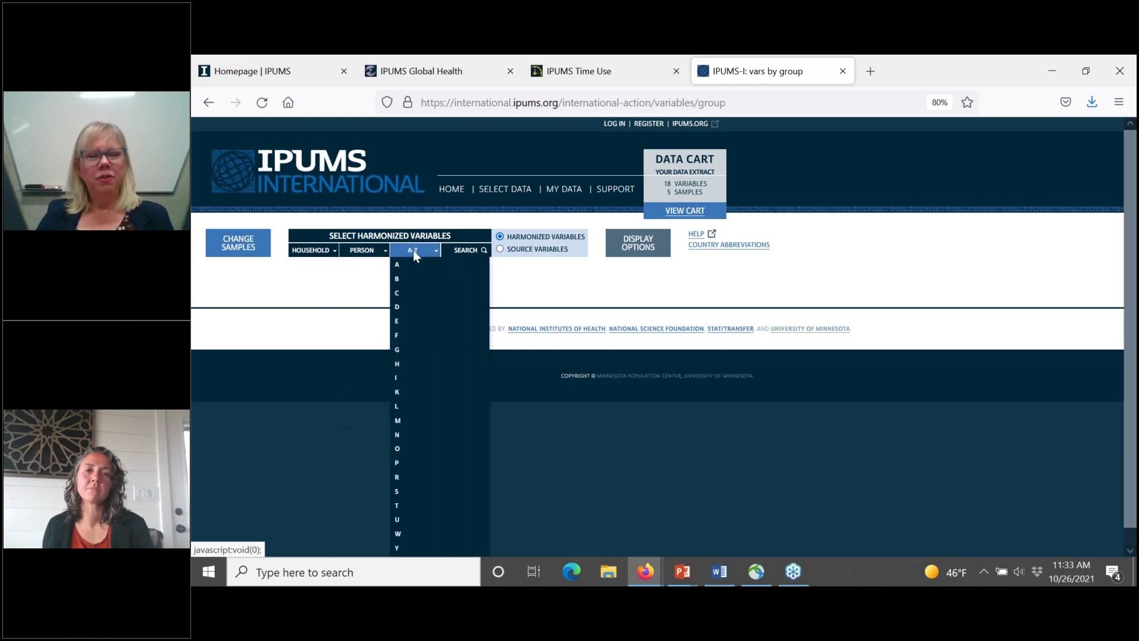
{"action": "left_click", "coordinate": [464, 252]}
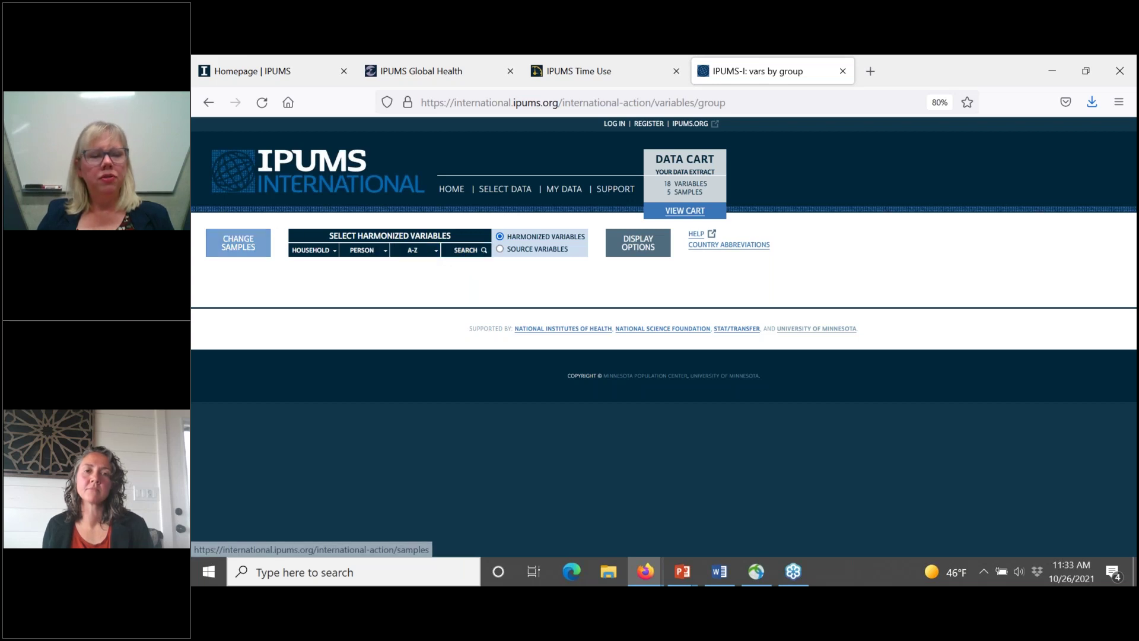
{"action": "left_click", "coordinate": [318, 251]}
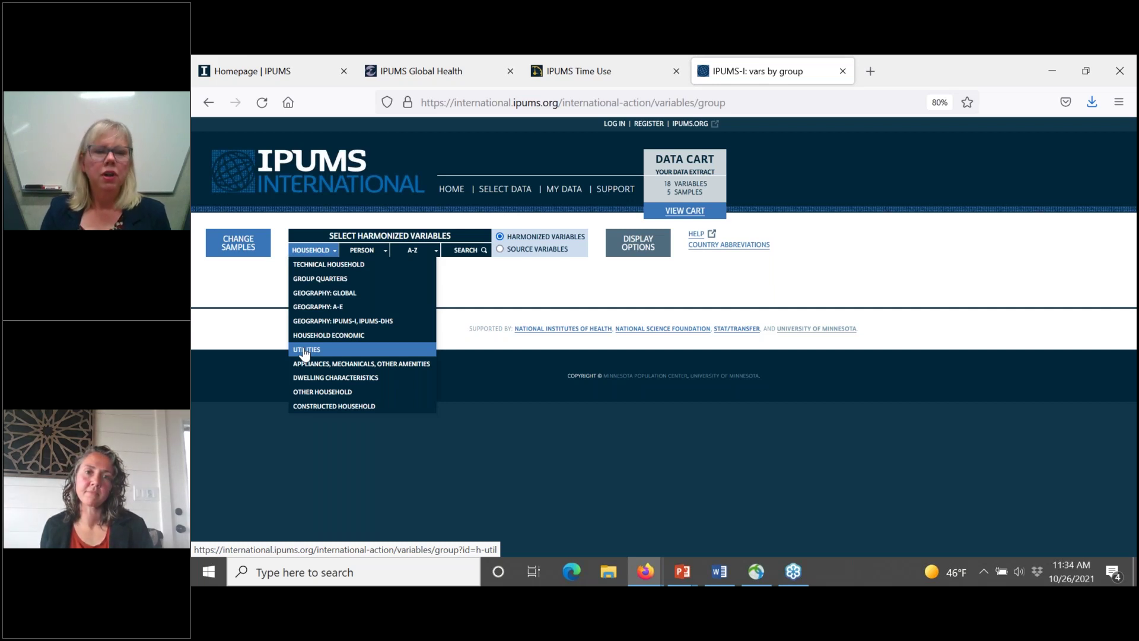
Step: Check the cart and the 26-variable, 5-sample extract summary (3038.4 MB), then return to the homepage
{"action": "left_click", "coordinate": [304, 353]}
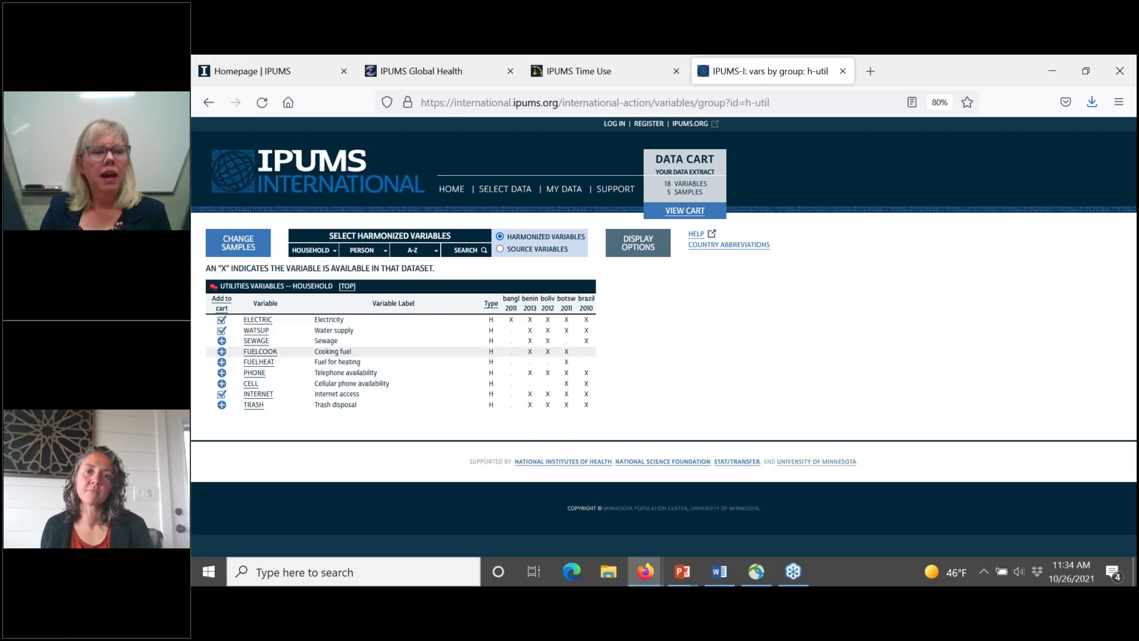
{"action": "left_click", "coordinate": [310, 250]}
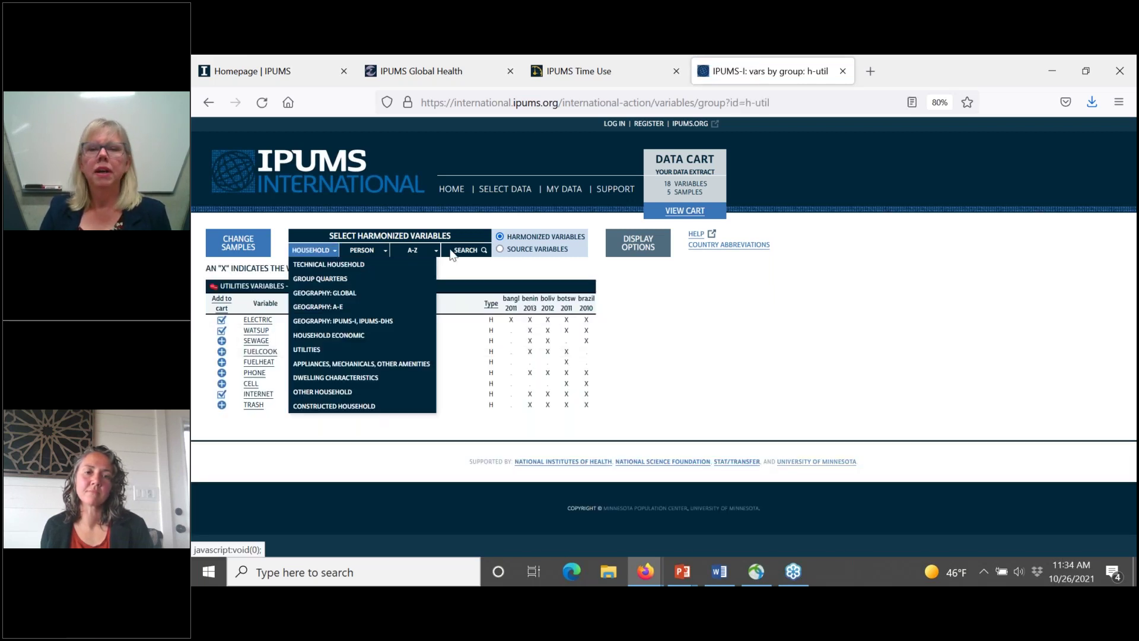
{"action": "left_click", "coordinate": [685, 212]}
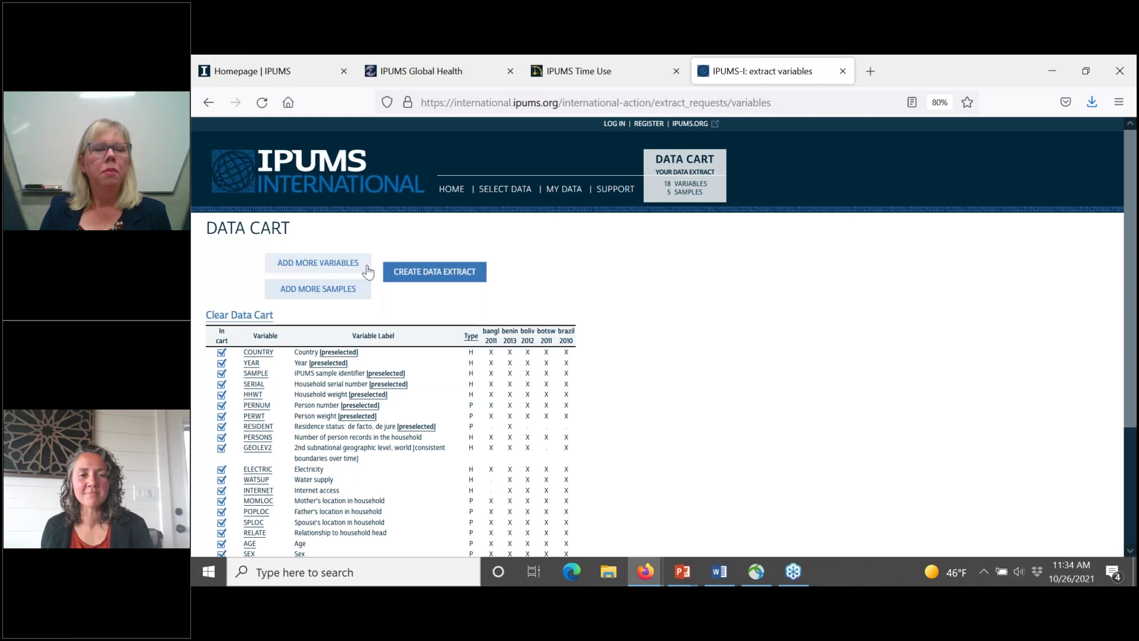
{"action": "left_click", "coordinate": [424, 277]}
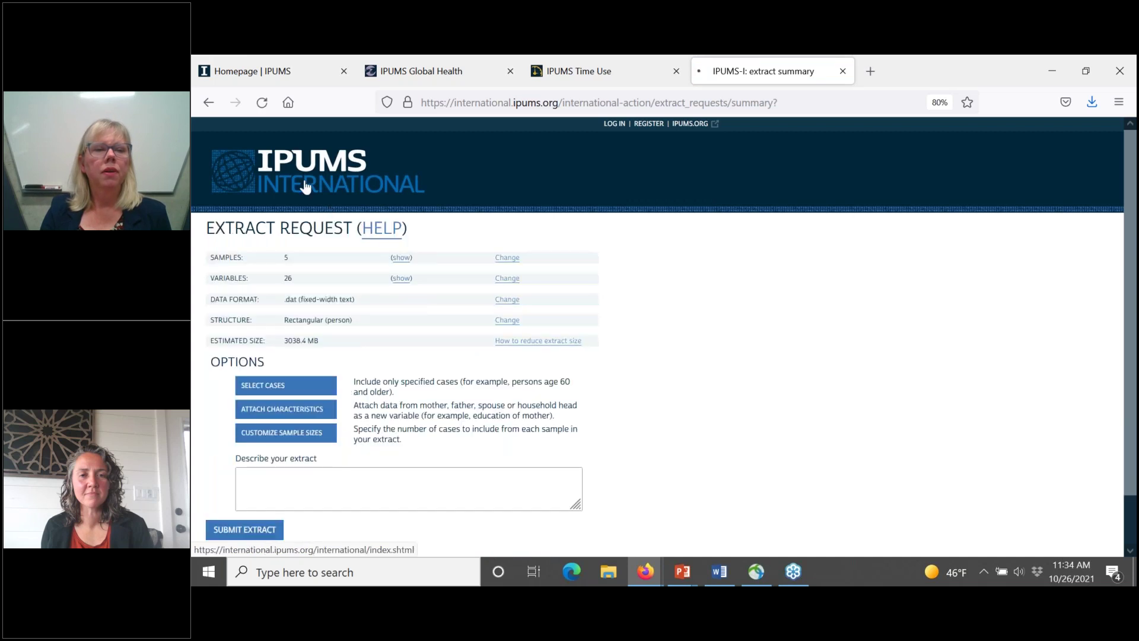
{"action": "left_click", "coordinate": [300, 184]}
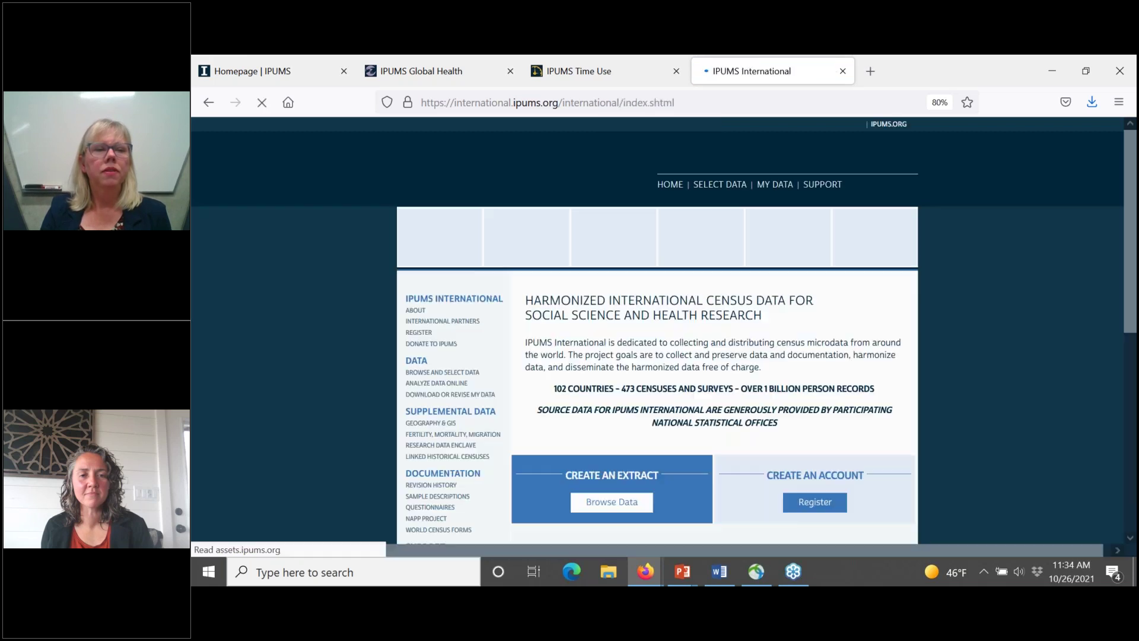
Step: List the Household Utilities variables and keep ELECTRIC and WATSUP checked in the cart
{"action": "left_click", "coordinate": [724, 188]}
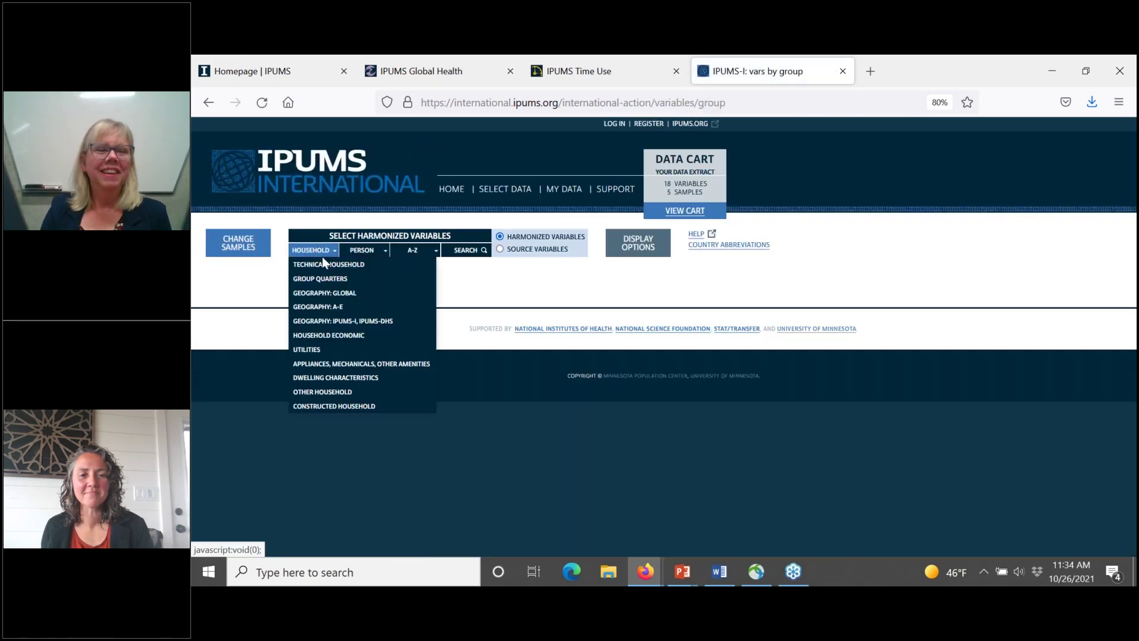
{"action": "mouse_move", "coordinate": [309, 250]}
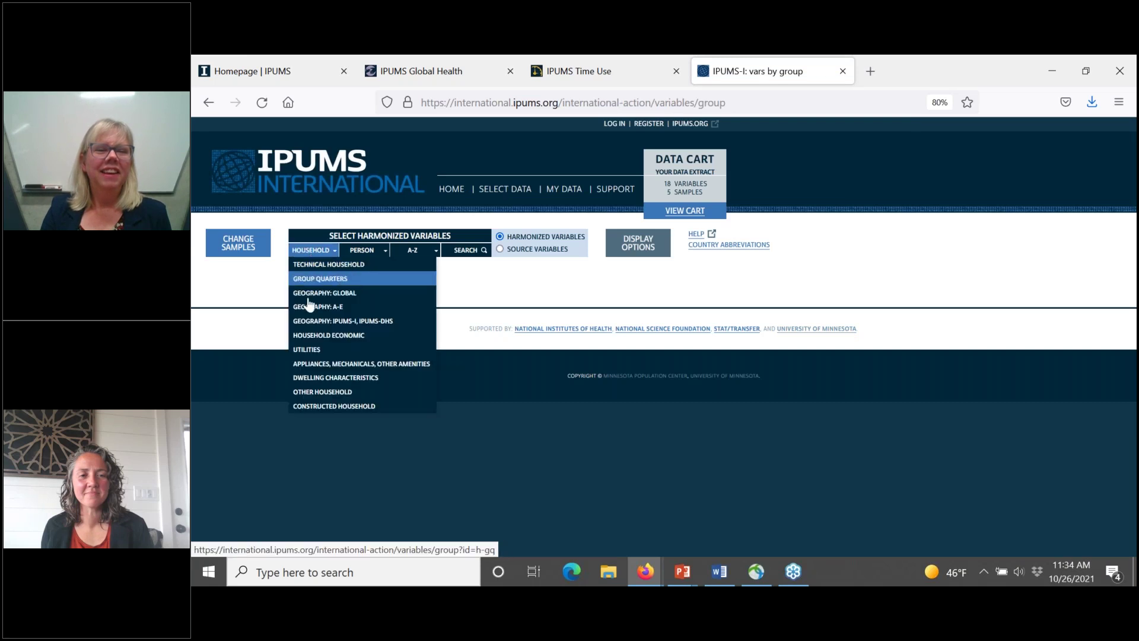
{"action": "left_click", "coordinate": [306, 352]}
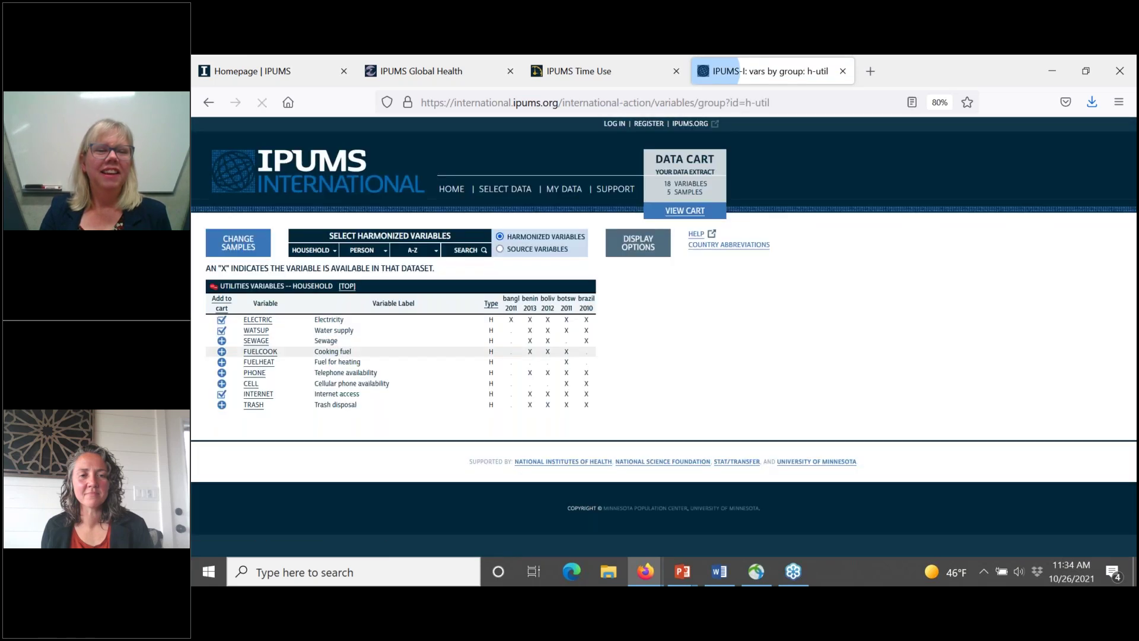
{"action": "left_click", "coordinate": [221, 321]}
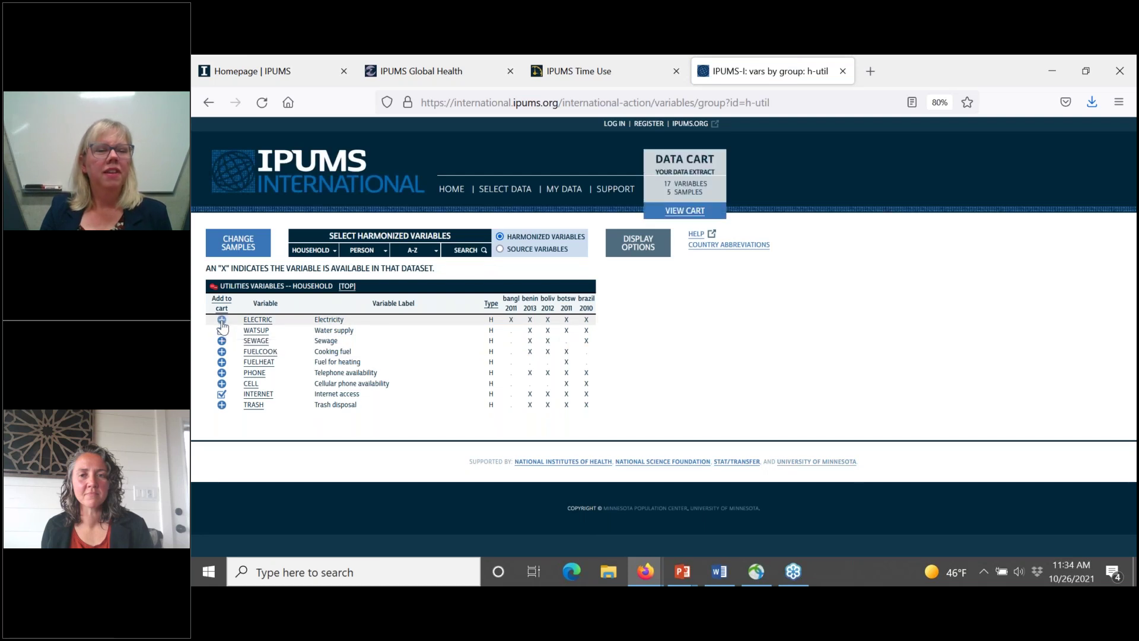
{"action": "left_click", "coordinate": [222, 321]}
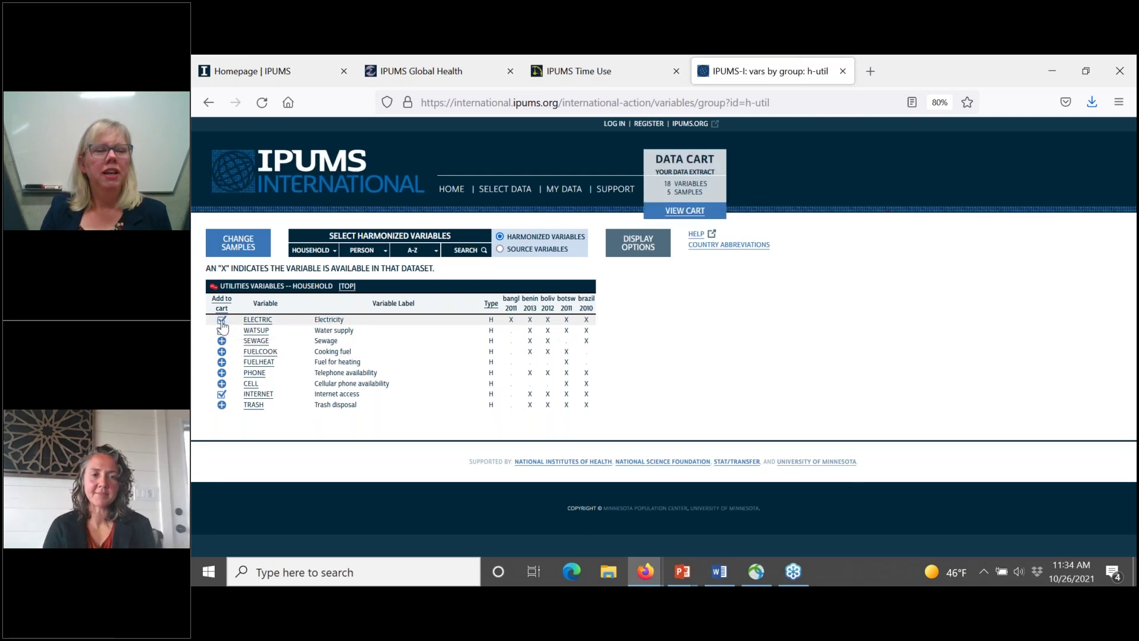
{"action": "left_click", "coordinate": [221, 328]}
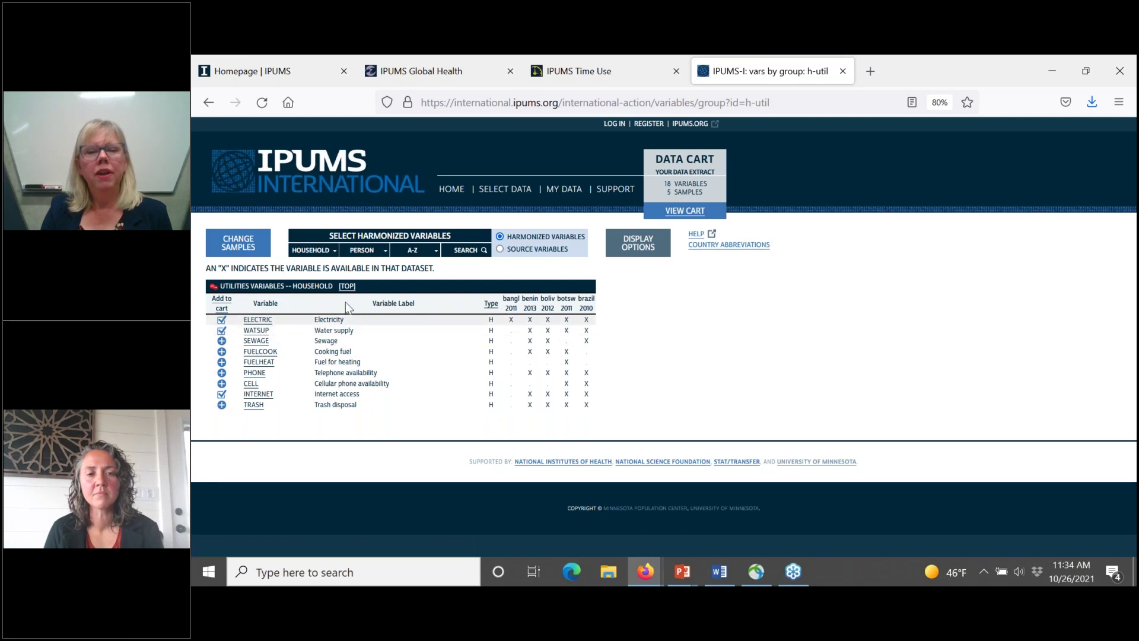
Step: Select all samples so the cart holds 467 samples with the 18 variables
{"action": "left_click", "coordinate": [226, 255]}
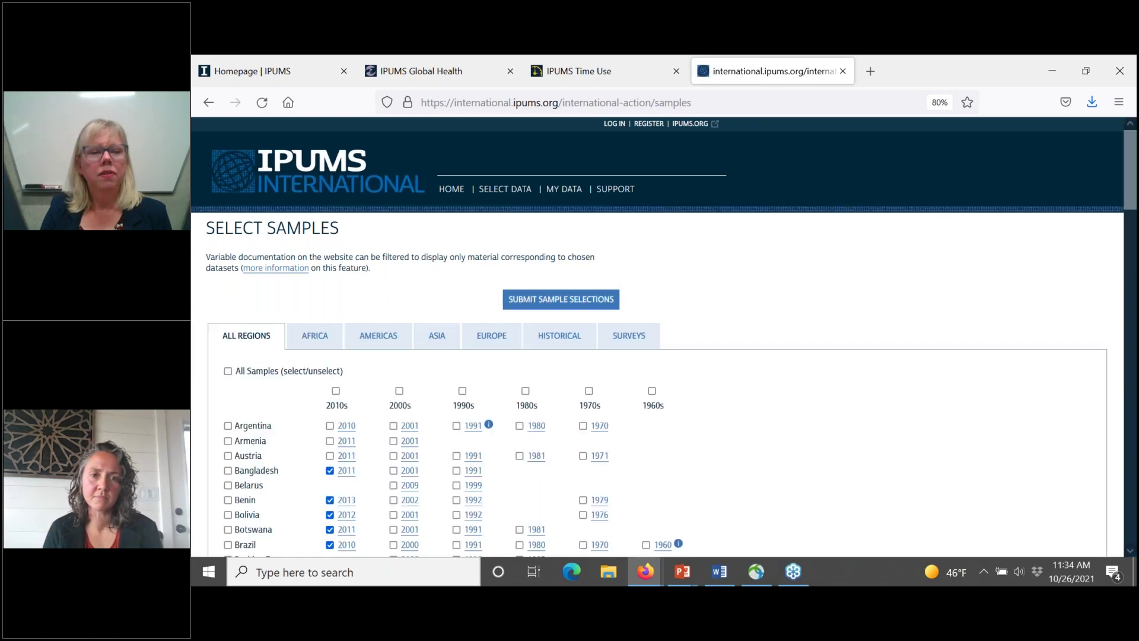
{"action": "left_click", "coordinate": [272, 370]}
{"action": "left_click", "coordinate": [572, 305]}
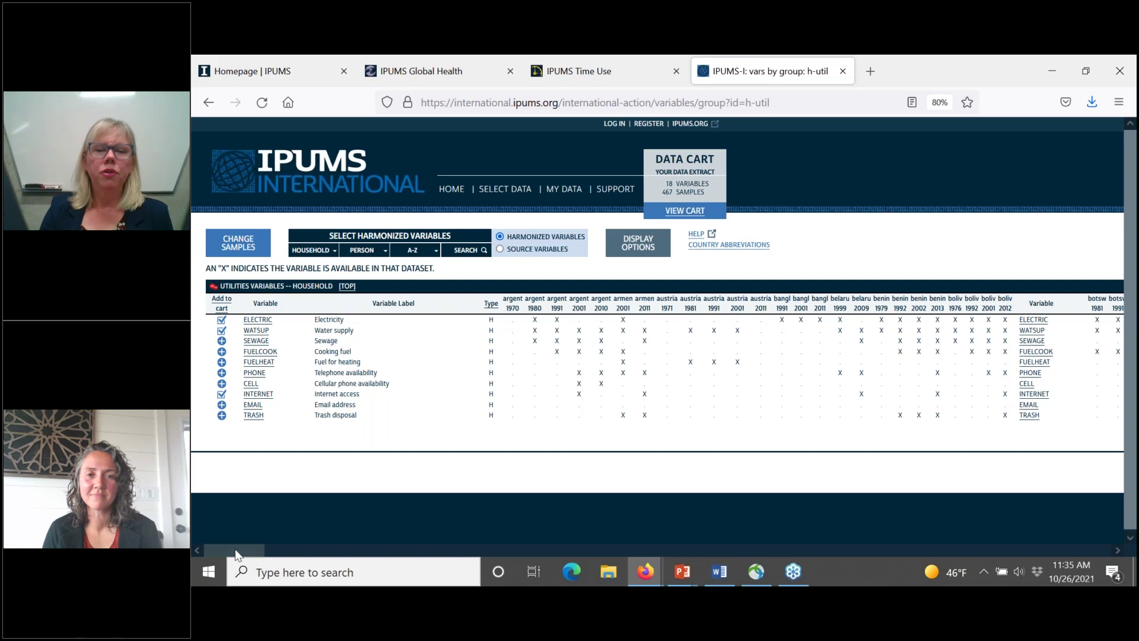
Step: Scroll the Utilities availability table sideways and go to the ELECTRIC variable page
{"action": "left_click_drag", "start_coordinate": [235, 556], "coordinate": [219, 554]}
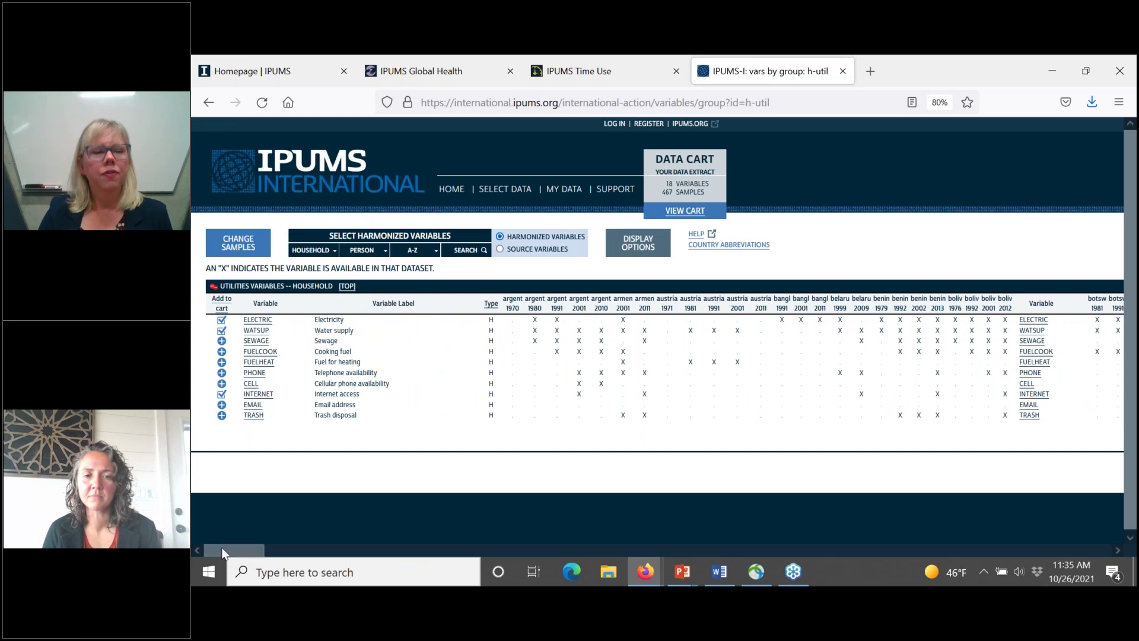
{"action": "left_click", "coordinate": [254, 325]}
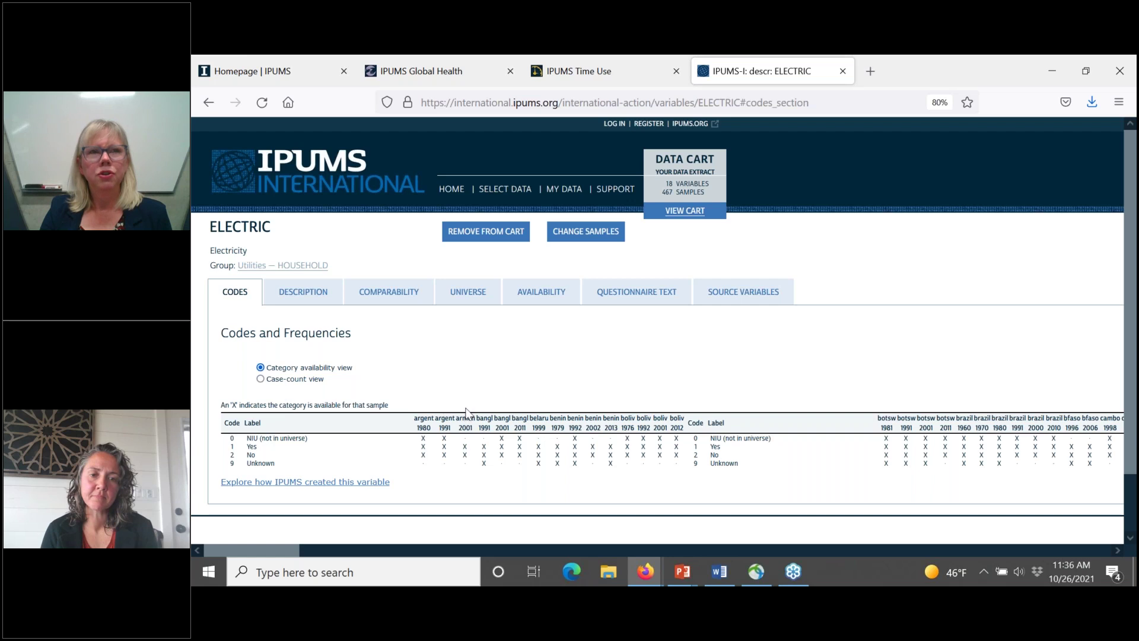
Step: Switch ELECTRIC's codes table to case counts, e.g. 488,915 Yes for Argentina 1980
{"action": "left_click", "coordinate": [260, 379]}
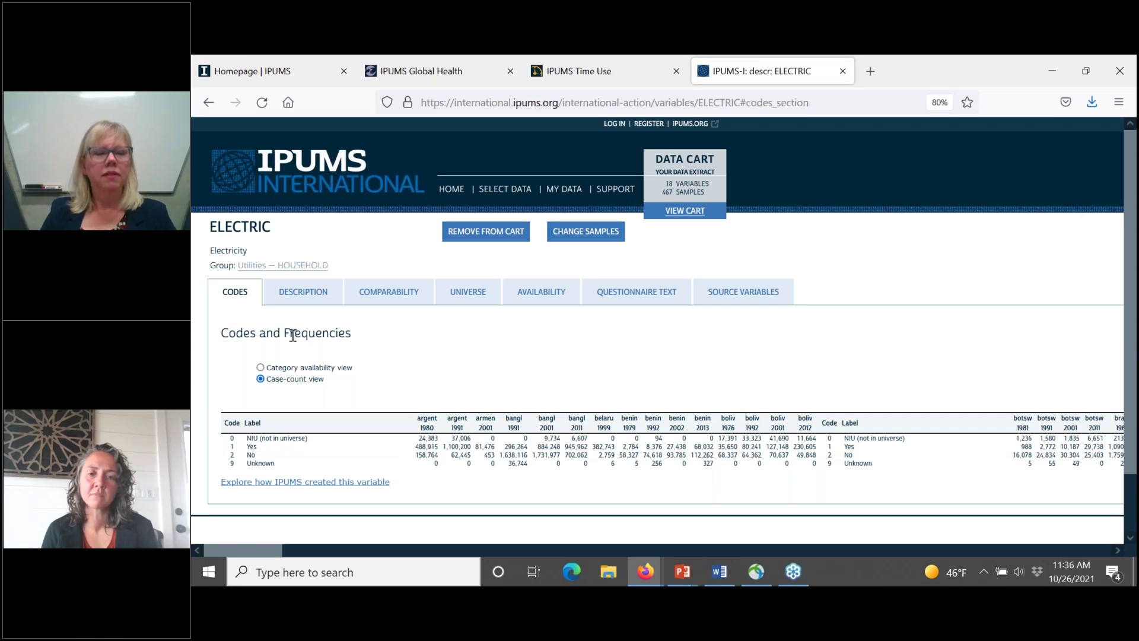
Step: Read ELECTRIC's description, then scroll through its country comparability notes from GENERAL to Togo
{"action": "left_click", "coordinate": [294, 300]}
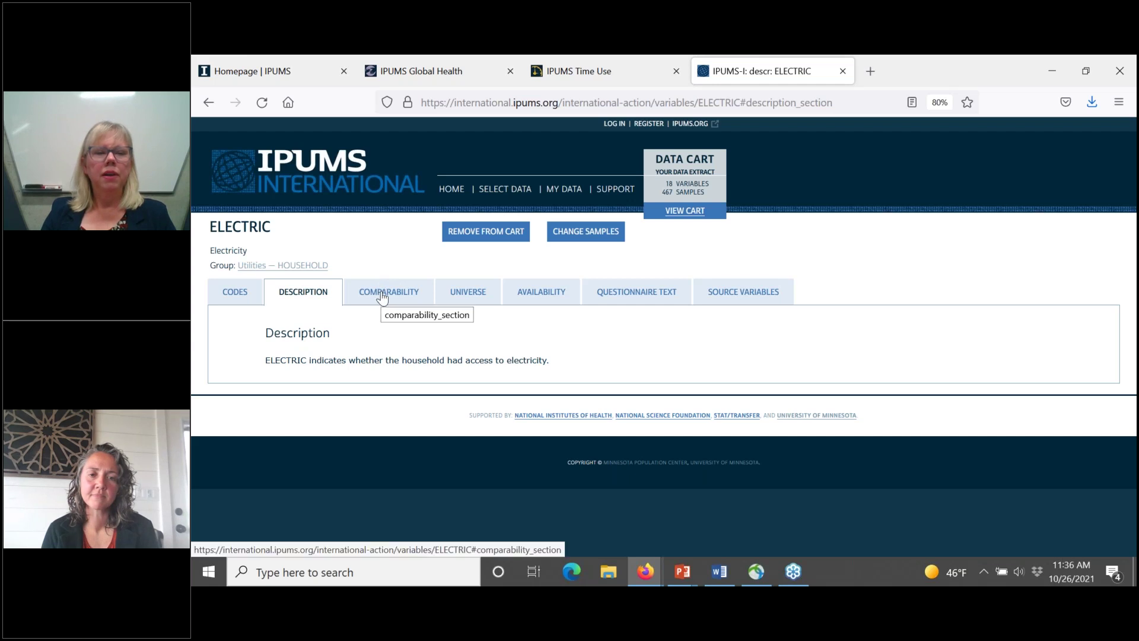
{"action": "left_click", "coordinate": [382, 295]}
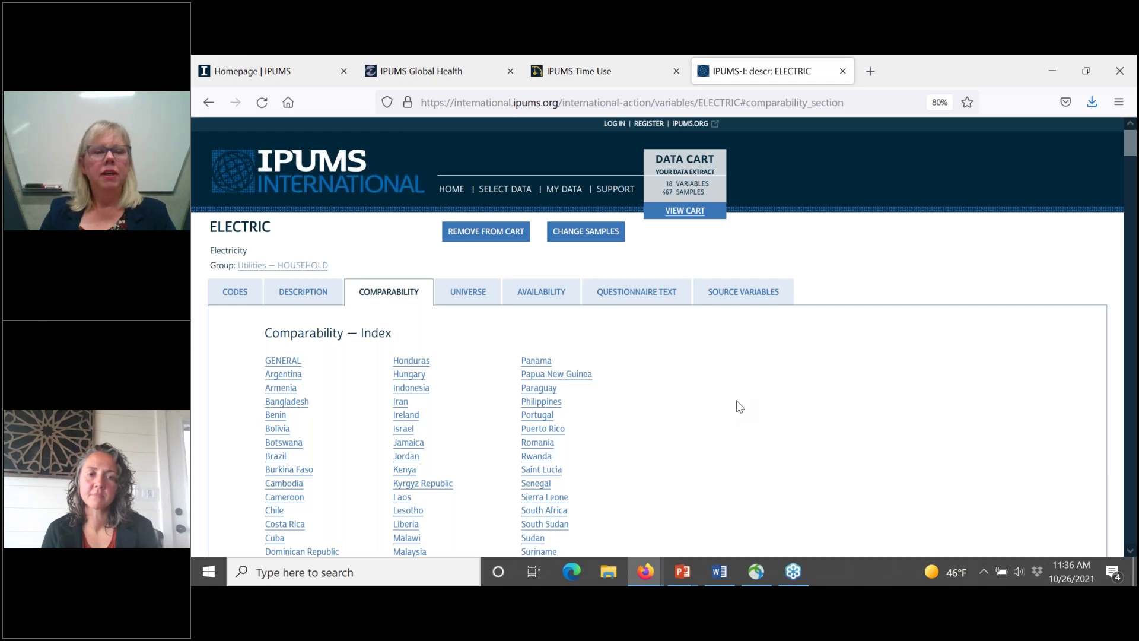
{"action": "scroll", "coordinate": [739, 406], "scroll_direction": "down", "scroll_amount": 4}
{"action": "scroll", "coordinate": [739, 406], "scroll_direction": "down", "scroll_amount": 6}
{"action": "scroll", "coordinate": [739, 406], "scroll_direction": "down", "scroll_amount": 5}
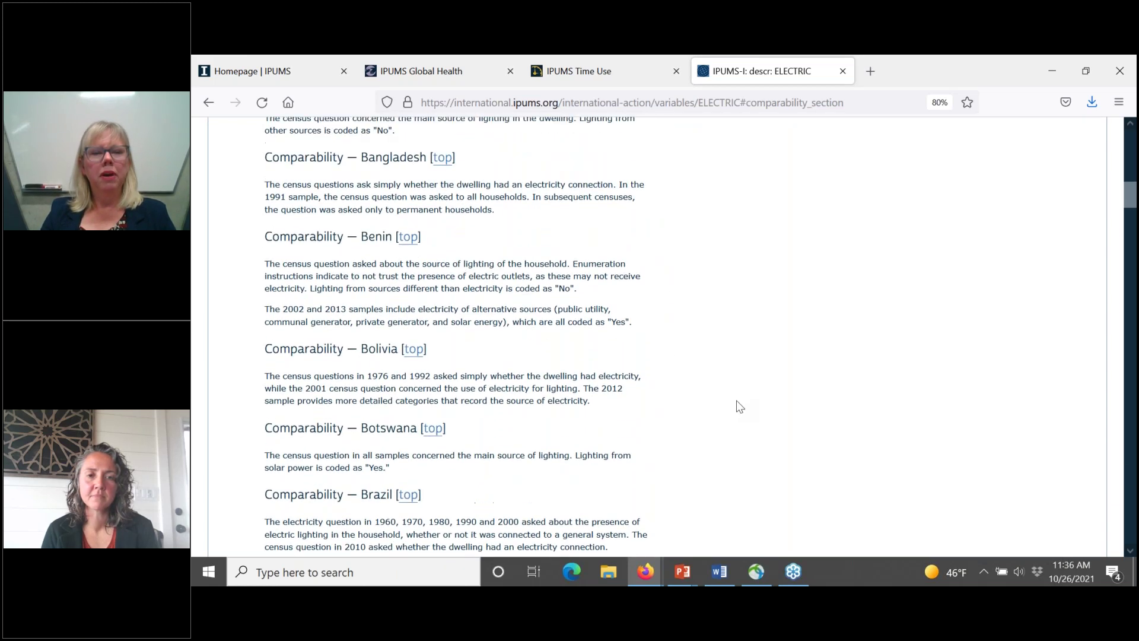
{"action": "scroll", "coordinate": [739, 406], "scroll_direction": "up", "scroll_amount": 7}
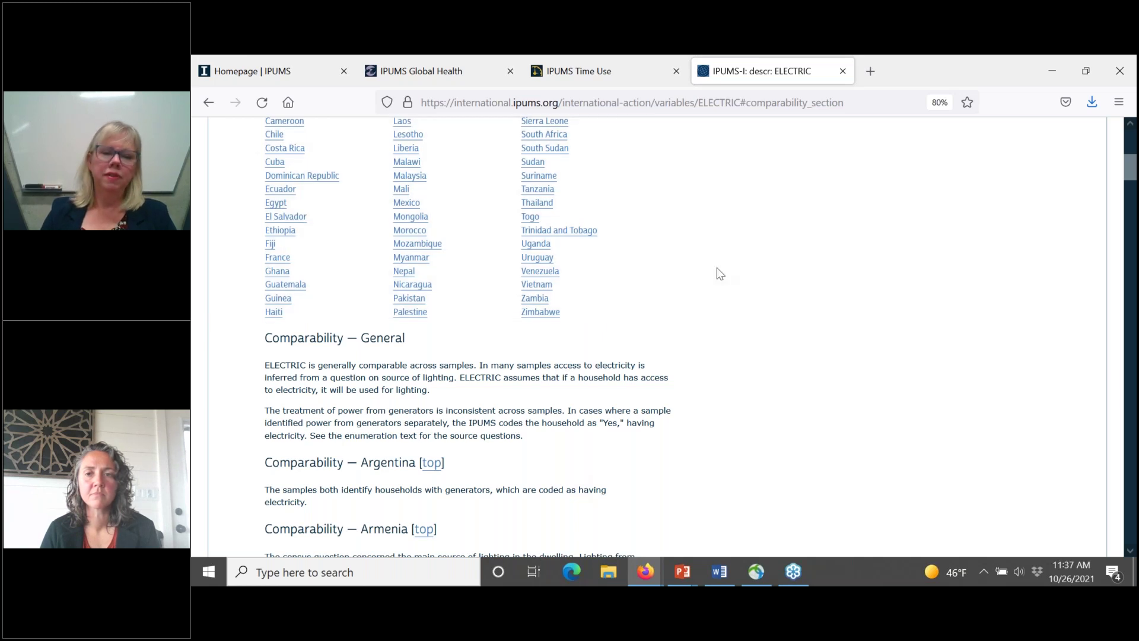
{"action": "scroll", "coordinate": [717, 268], "scroll_direction": "up", "scroll_amount": 1}
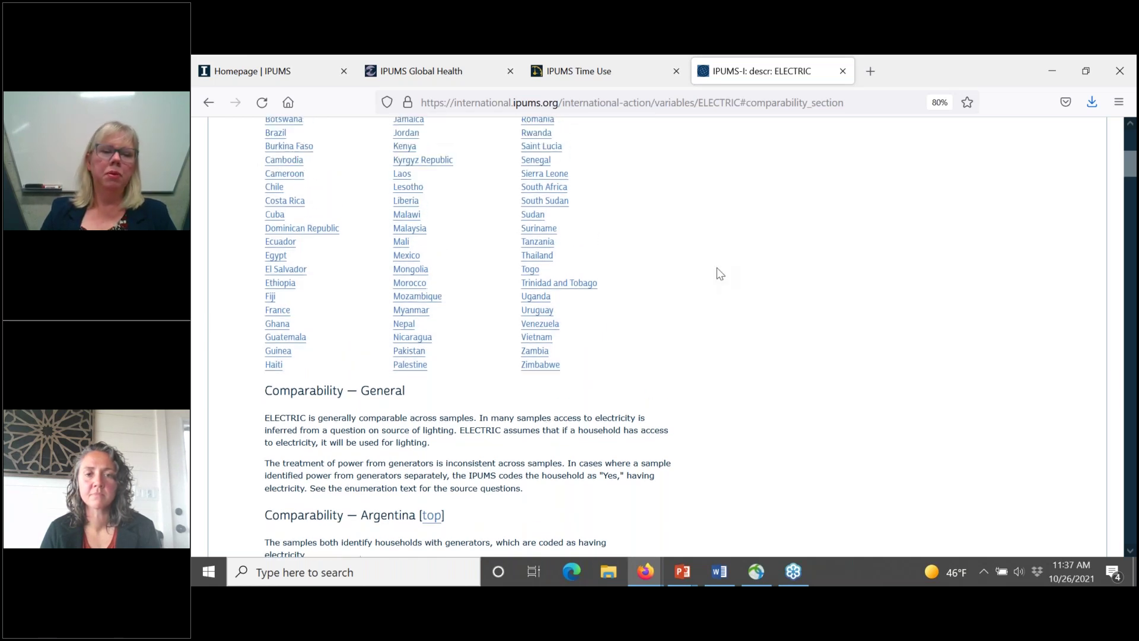
{"action": "scroll", "coordinate": [717, 269], "scroll_direction": "up", "scroll_amount": 5}
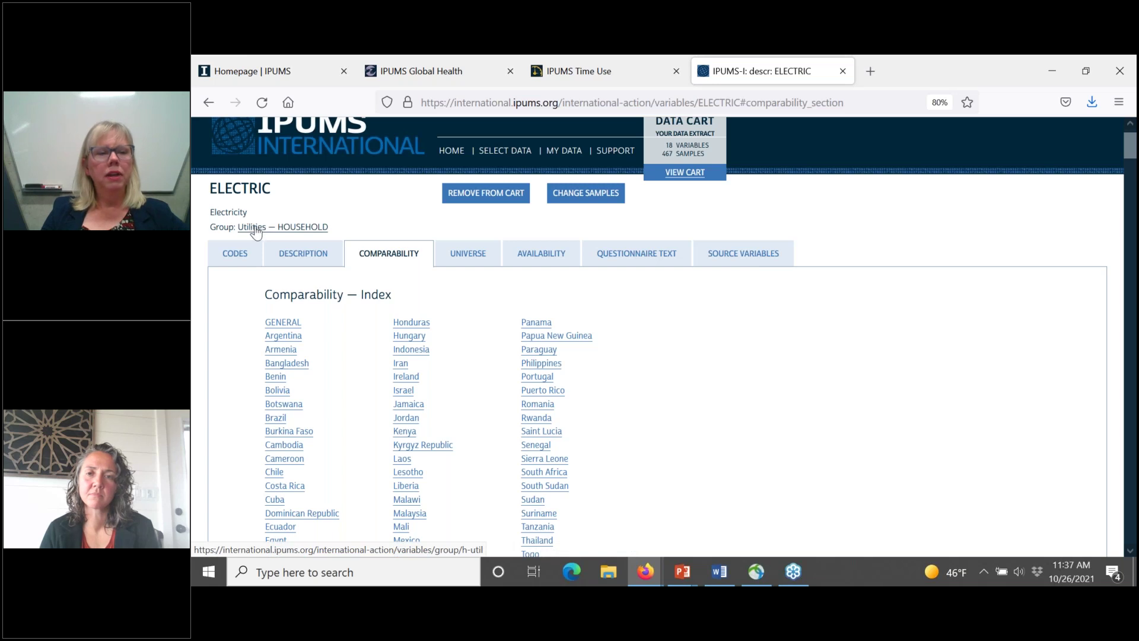
Step: Clear all samples, tick Bangladesh 2011, Benin 2013, Bolivia 2012, Botswana 2011, Brazil 2010, and submit
{"action": "left_click", "coordinate": [570, 196]}
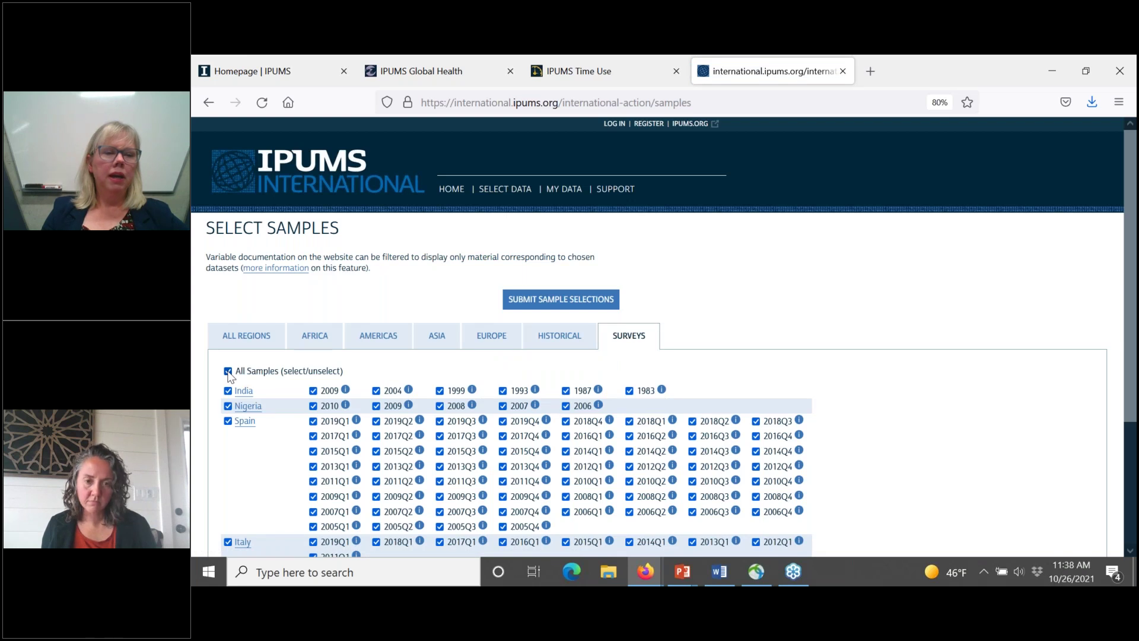
{"action": "left_click", "coordinate": [228, 371]}
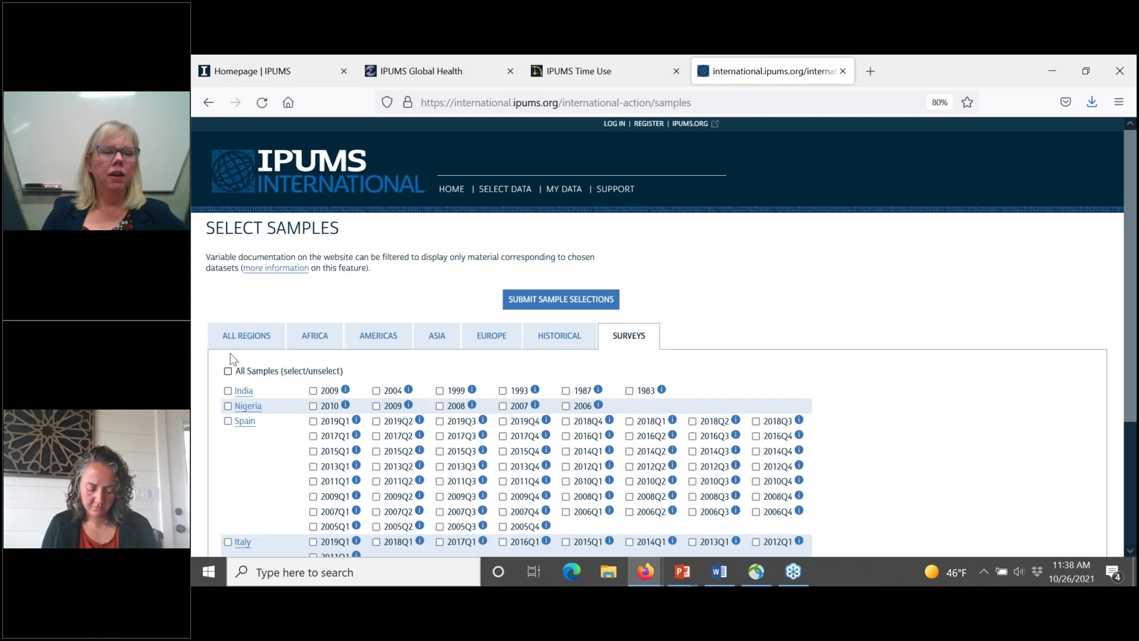
{"action": "left_click", "coordinate": [231, 334]}
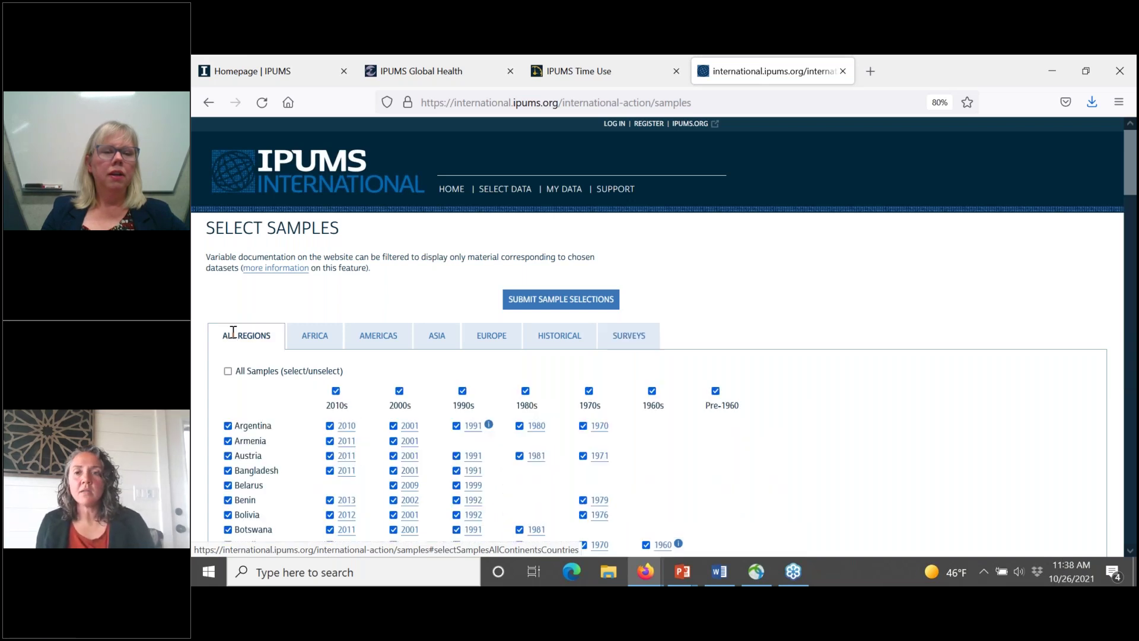
{"action": "left_click", "coordinate": [228, 373]}
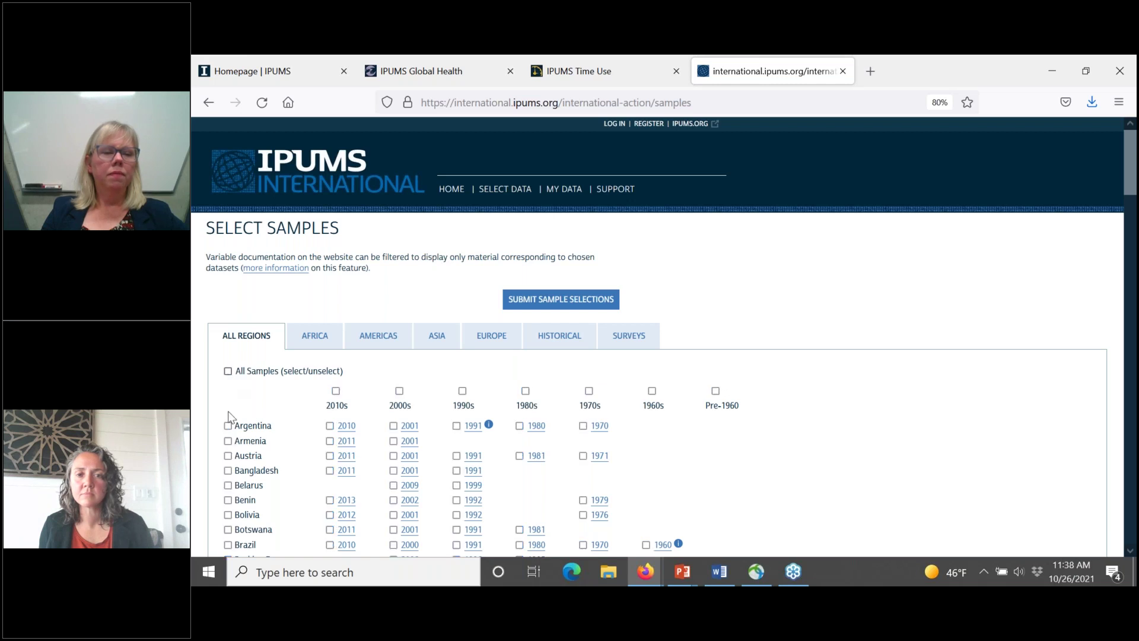
{"action": "left_click", "coordinate": [227, 472]}
{"action": "left_click", "coordinate": [228, 471]}
{"action": "left_click", "coordinate": [330, 471]}
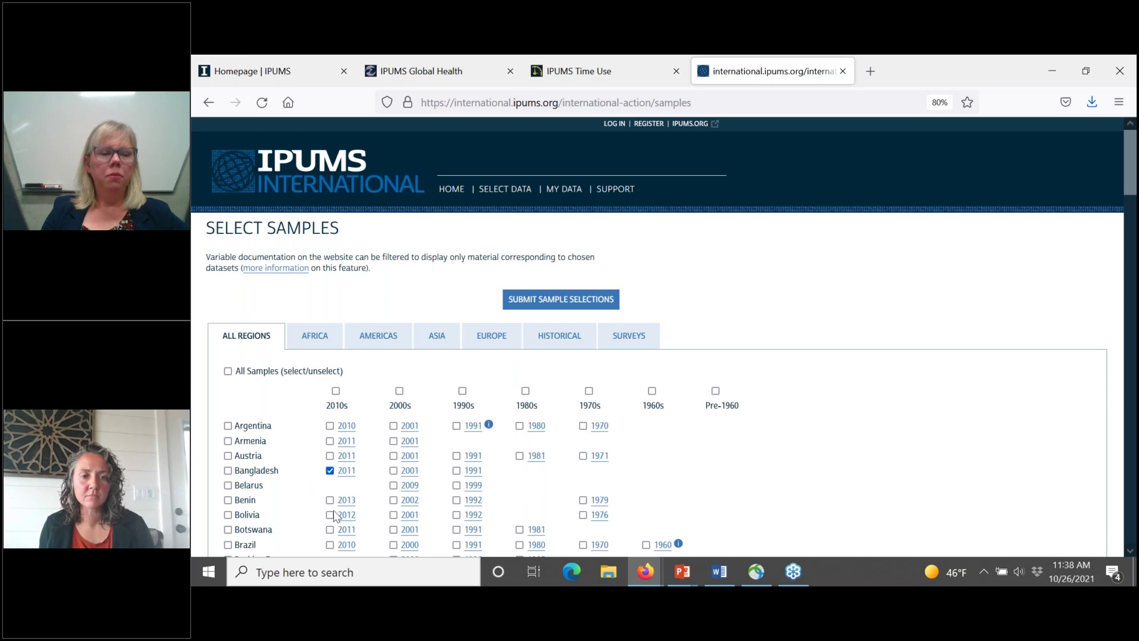
{"action": "left_click", "coordinate": [330, 500]}
{"action": "left_click", "coordinate": [330, 515]}
{"action": "left_click", "coordinate": [329, 545]}
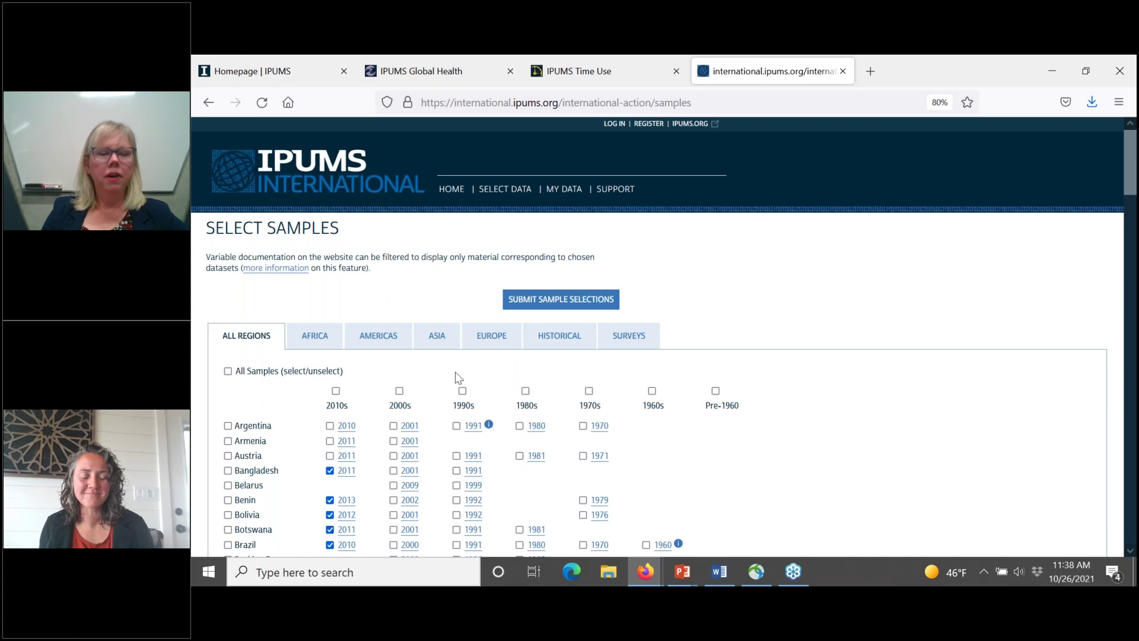
{"action": "left_click", "coordinate": [542, 301]}
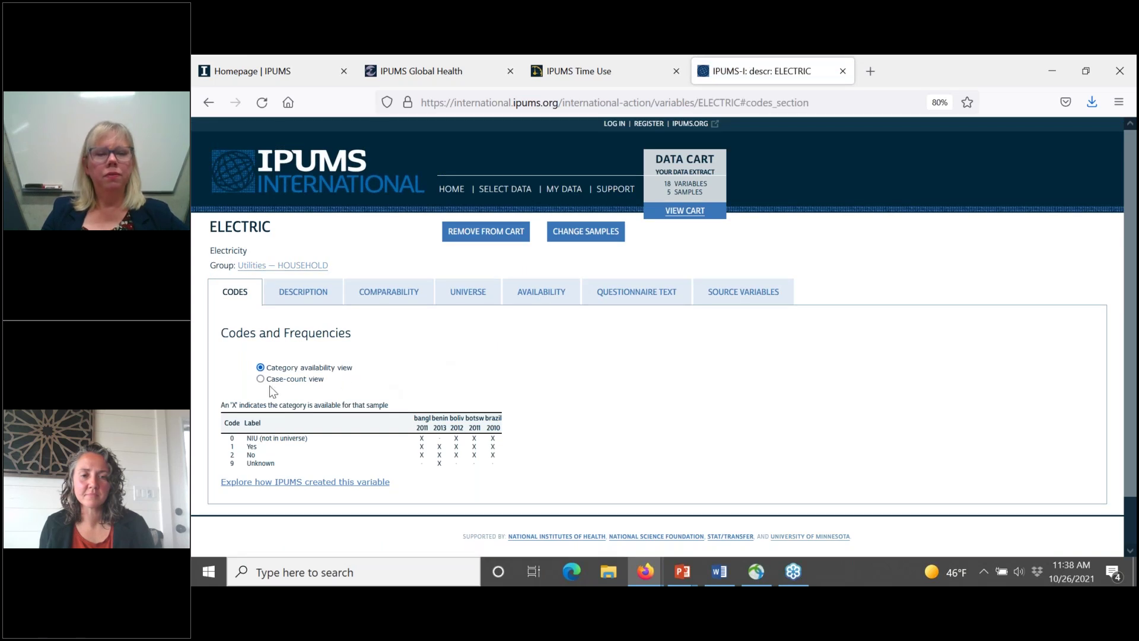
Step: View ELECTRIC's questionnaire text, scrolling through the Bangladesh 2011 and Benin questions
{"action": "left_click", "coordinate": [626, 297]}
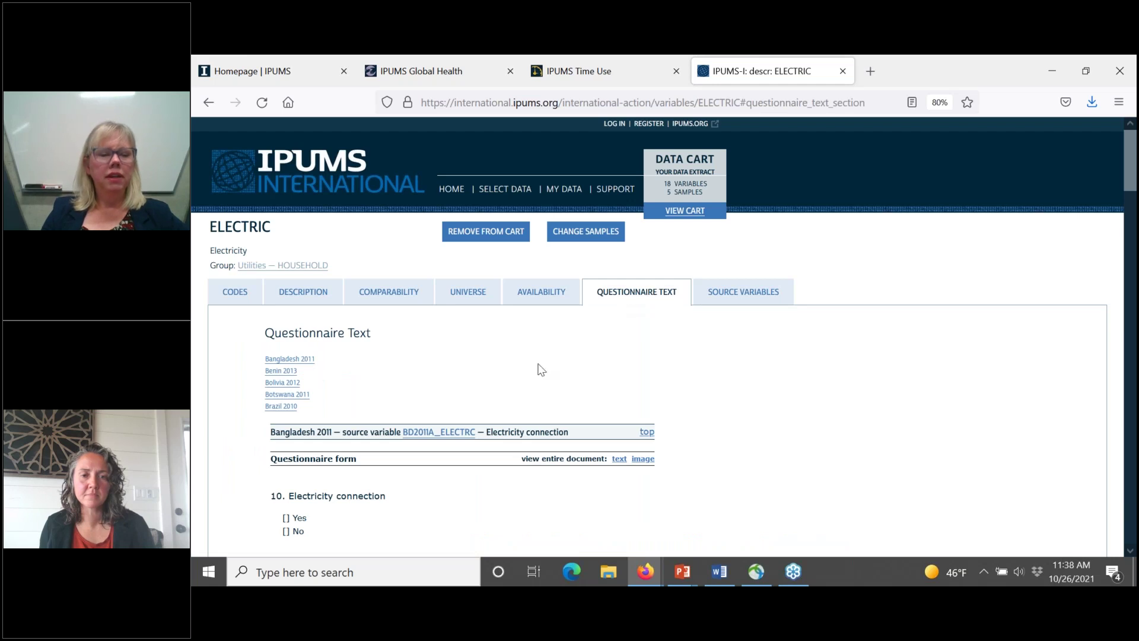
{"action": "scroll", "coordinate": [541, 370], "scroll_direction": "down", "scroll_amount": 5}
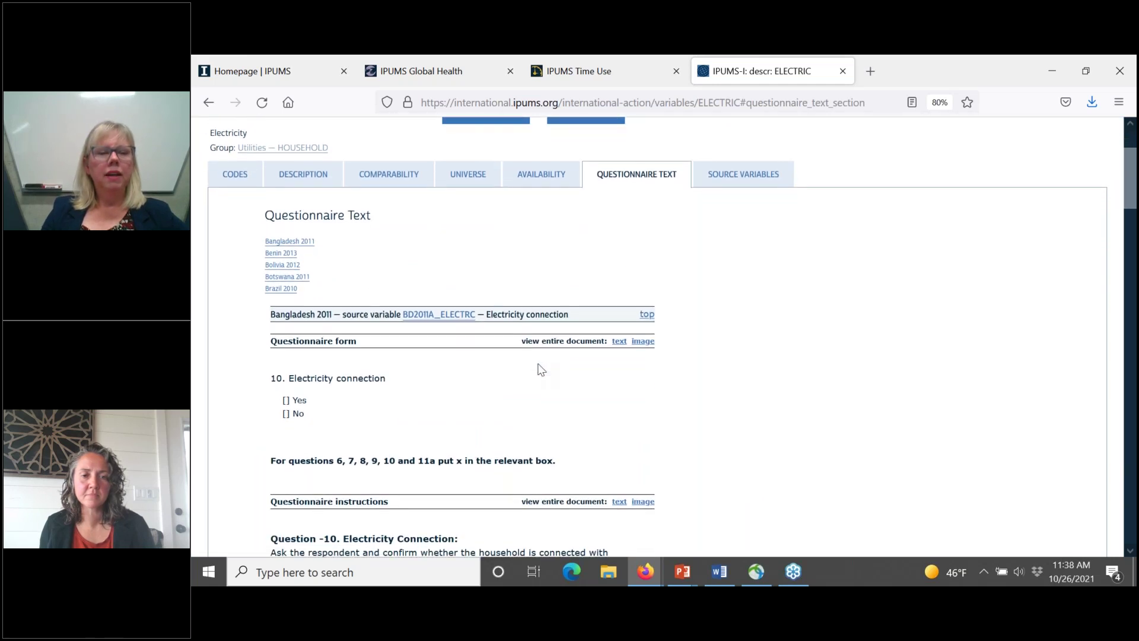
{"action": "scroll", "coordinate": [541, 369], "scroll_direction": "down", "scroll_amount": 1}
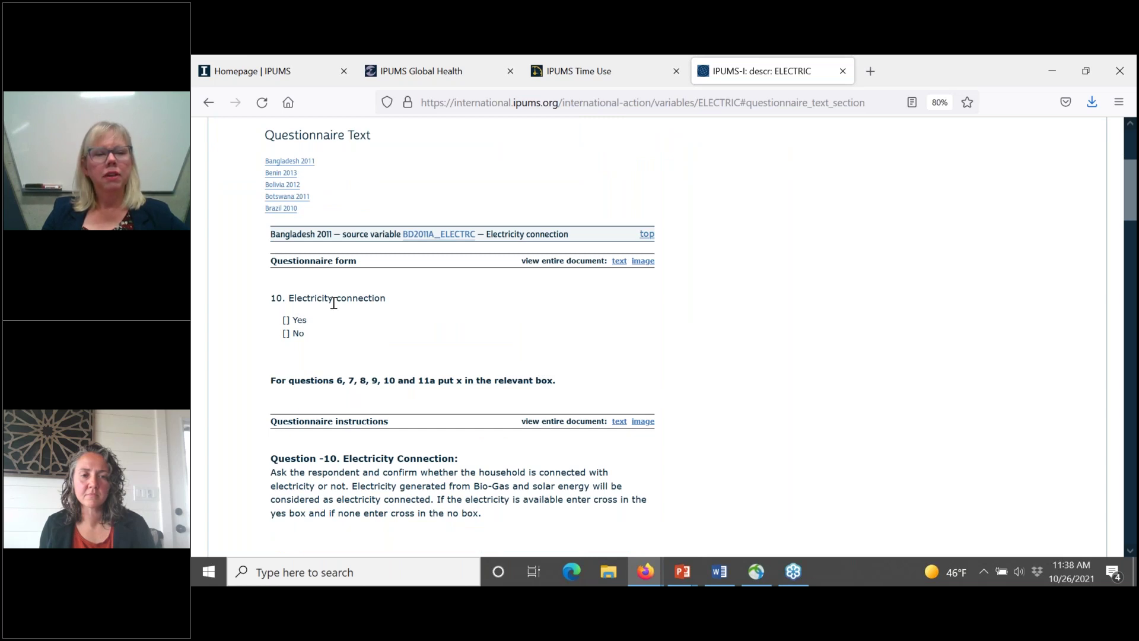
{"action": "scroll", "coordinate": [392, 354], "scroll_direction": "down", "scroll_amount": 5}
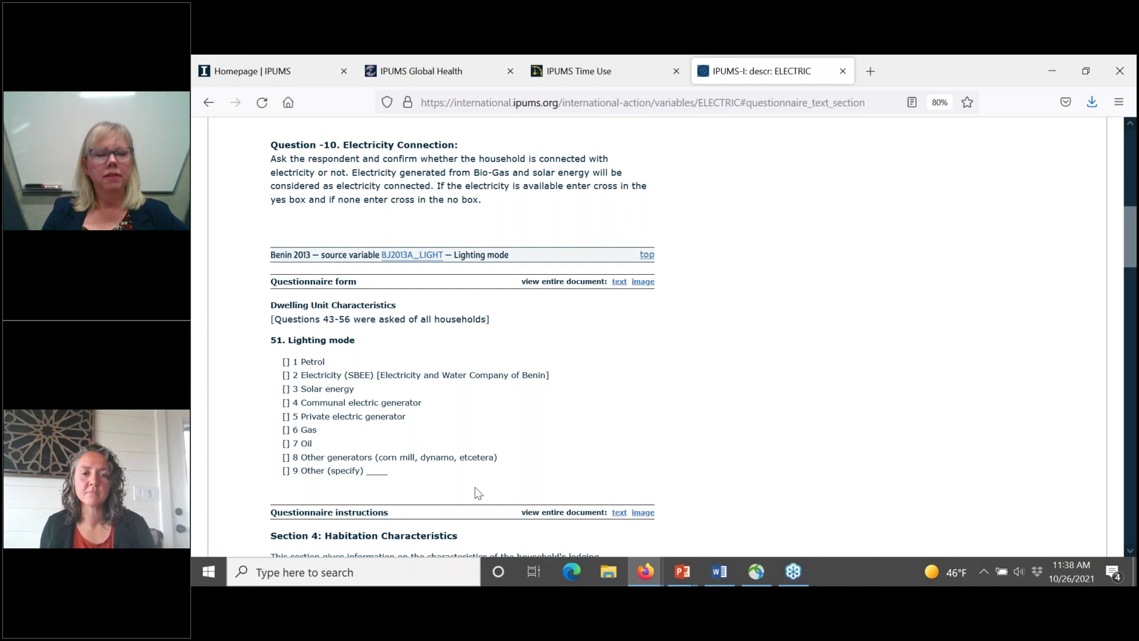
{"action": "scroll", "coordinate": [513, 409], "scroll_direction": "up", "scroll_amount": 5}
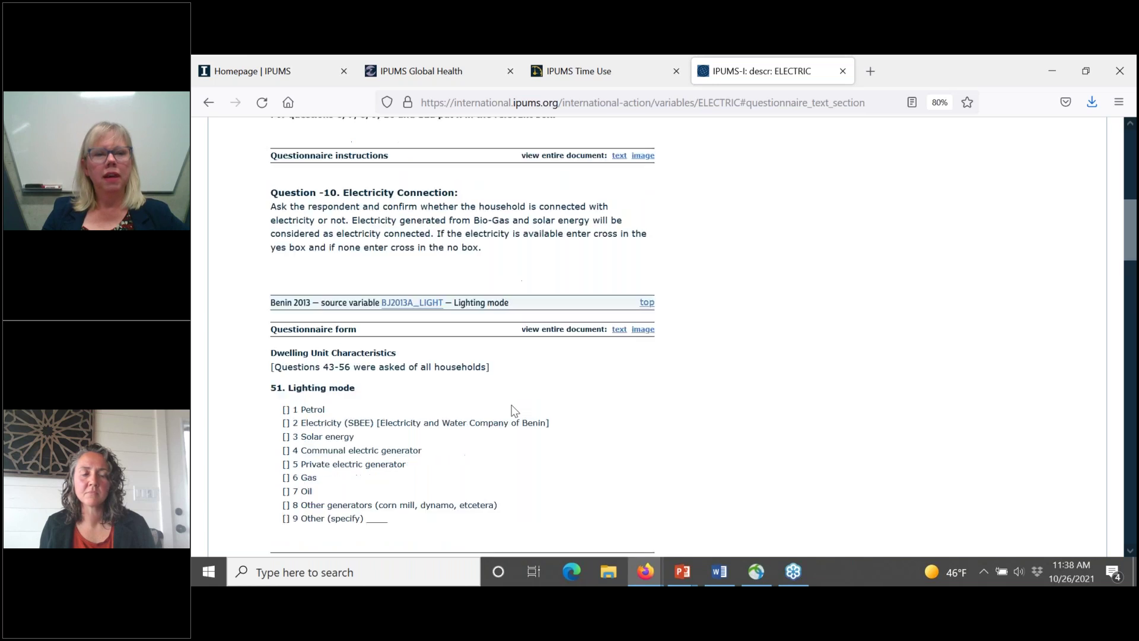
{"action": "scroll", "coordinate": [513, 410], "scroll_direction": "up", "scroll_amount": 4}
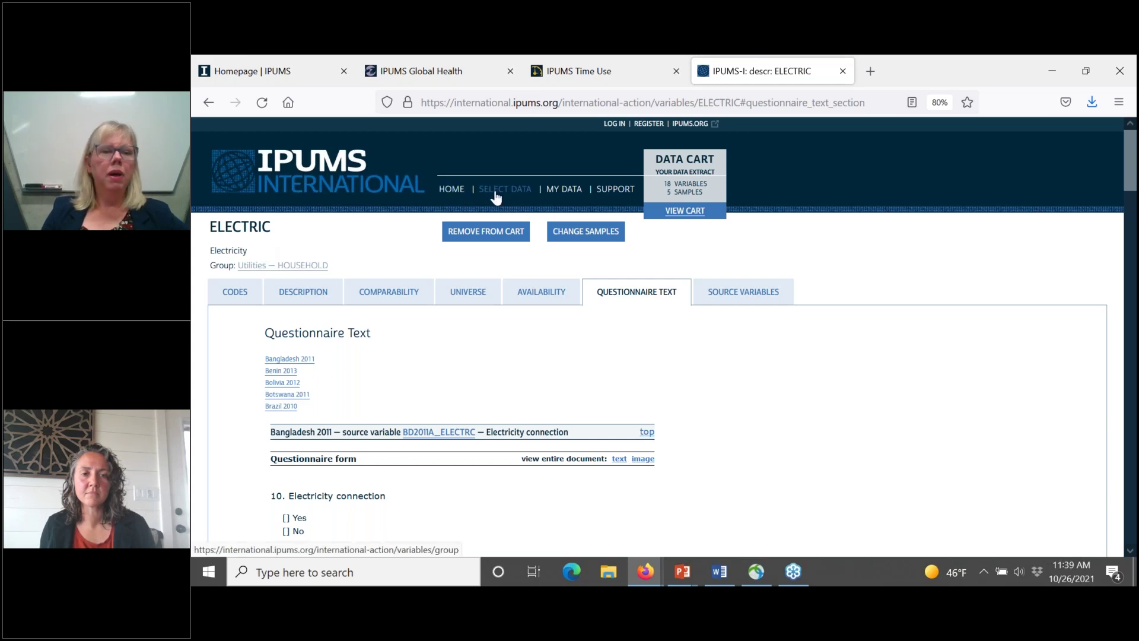
Step: Add INTERNET and PHONE from the Utilities household group to the cart, making 19 variables
{"action": "left_click", "coordinate": [265, 273]}
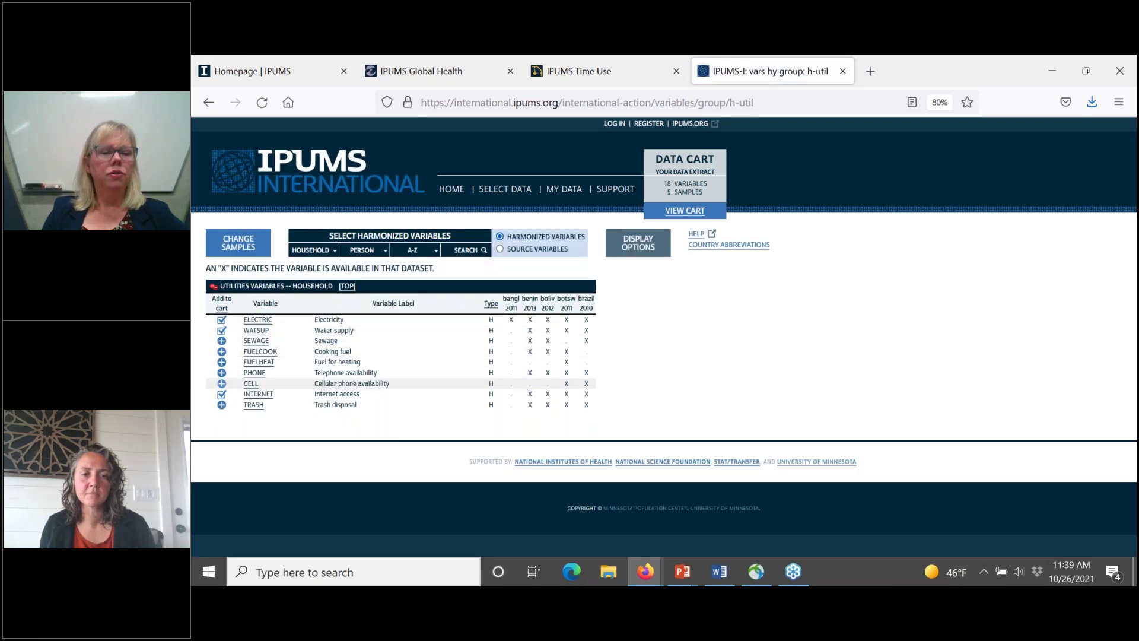
{"action": "left_click", "coordinate": [221, 394]}
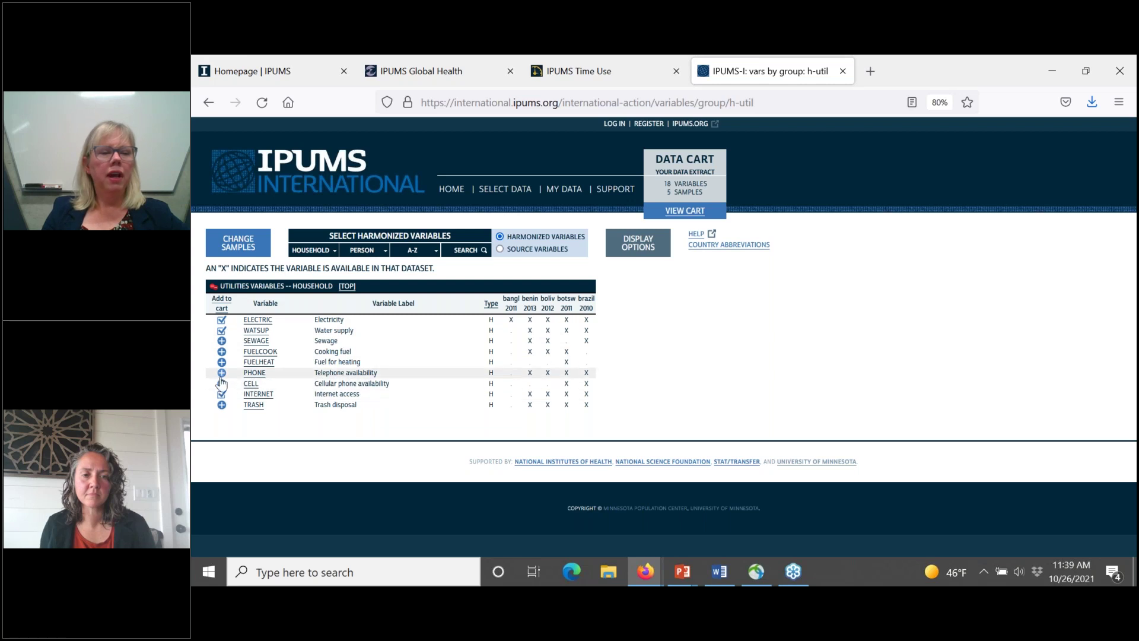
{"action": "left_click", "coordinate": [221, 374]}
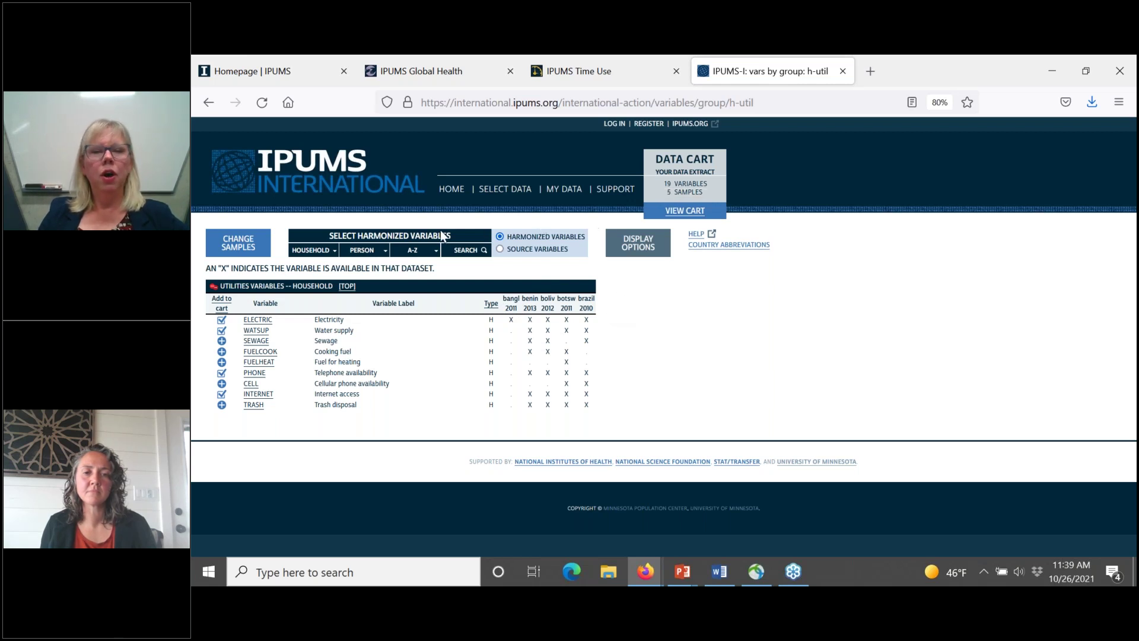
{"action": "mouse_move", "coordinate": [359, 253]}
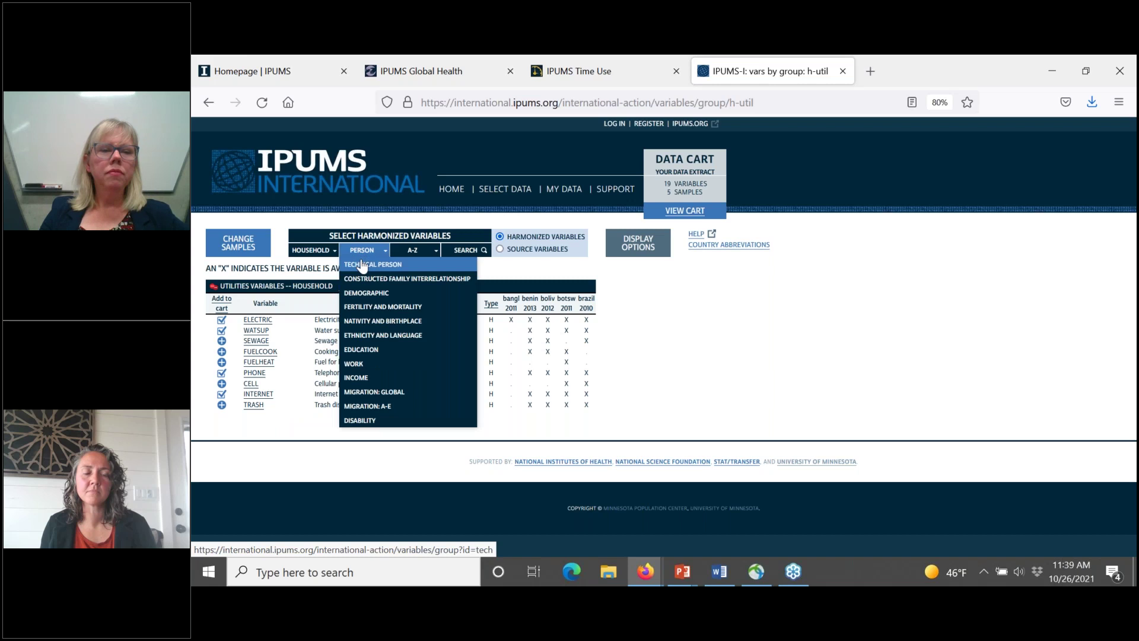
{"action": "mouse_move", "coordinate": [312, 250]}
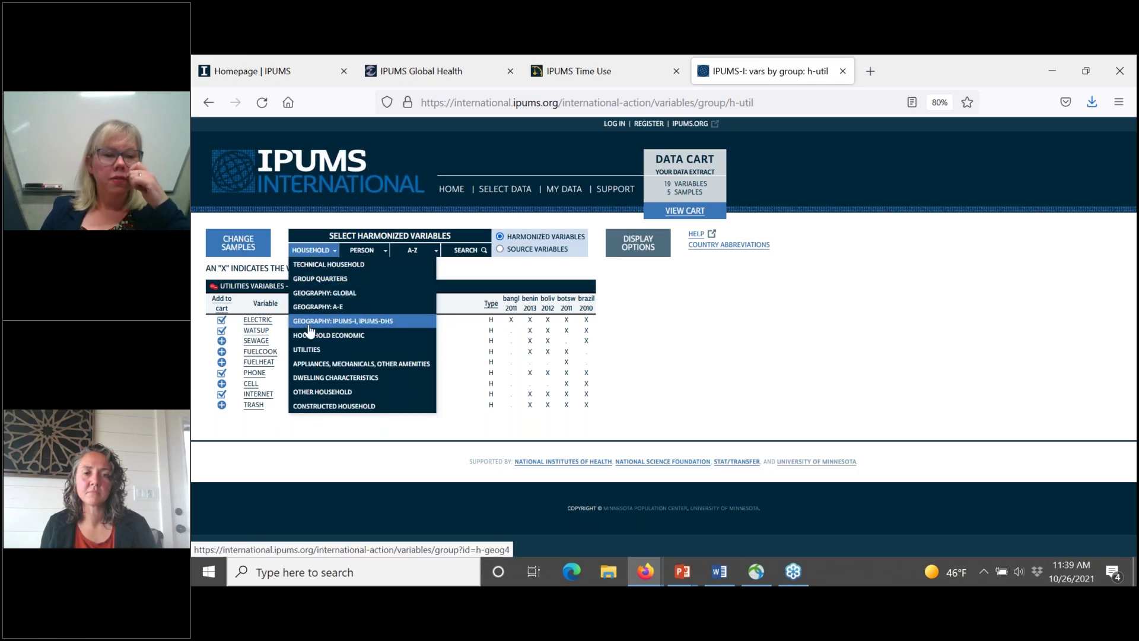
Step: Check the Technical Household PERSONS variable, then list Constructed Family Interrelationship variables (MOMLOC, POPLOC, SPLOC)
{"action": "left_click", "coordinate": [317, 267]}
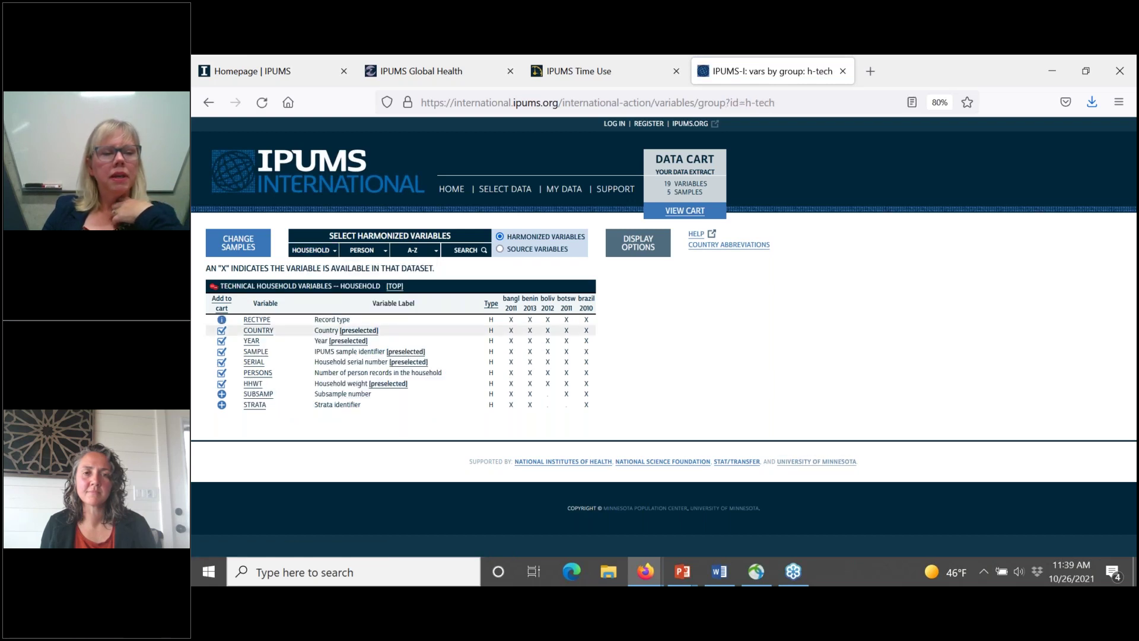
{"action": "left_click", "coordinate": [249, 375]}
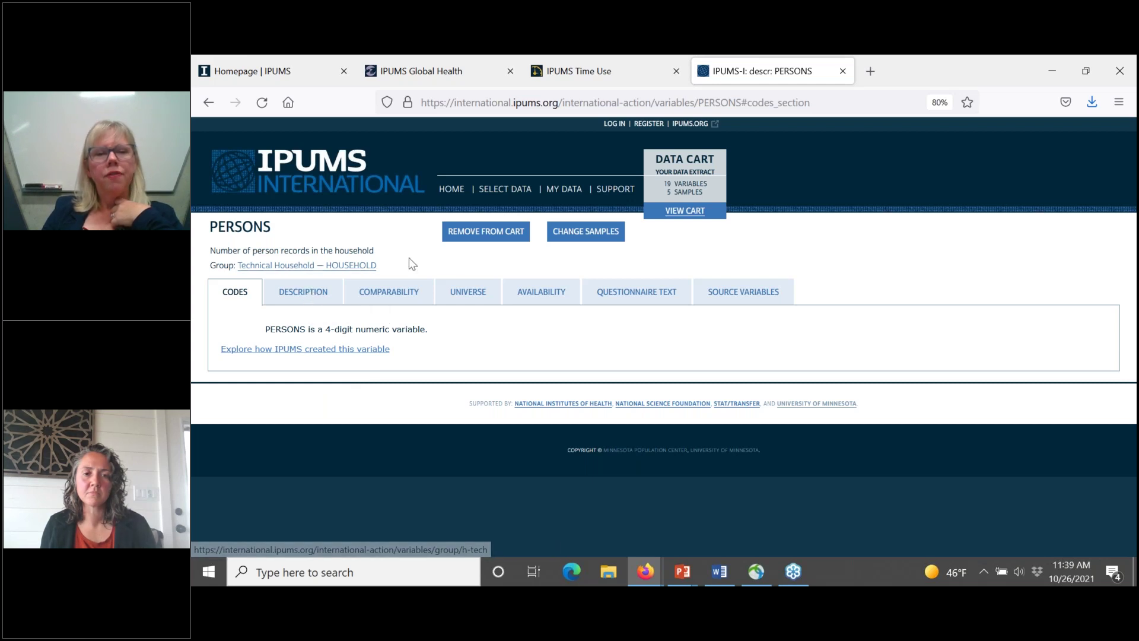
{"action": "left_click", "coordinate": [511, 190]}
{"action": "left_click", "coordinate": [357, 250]}
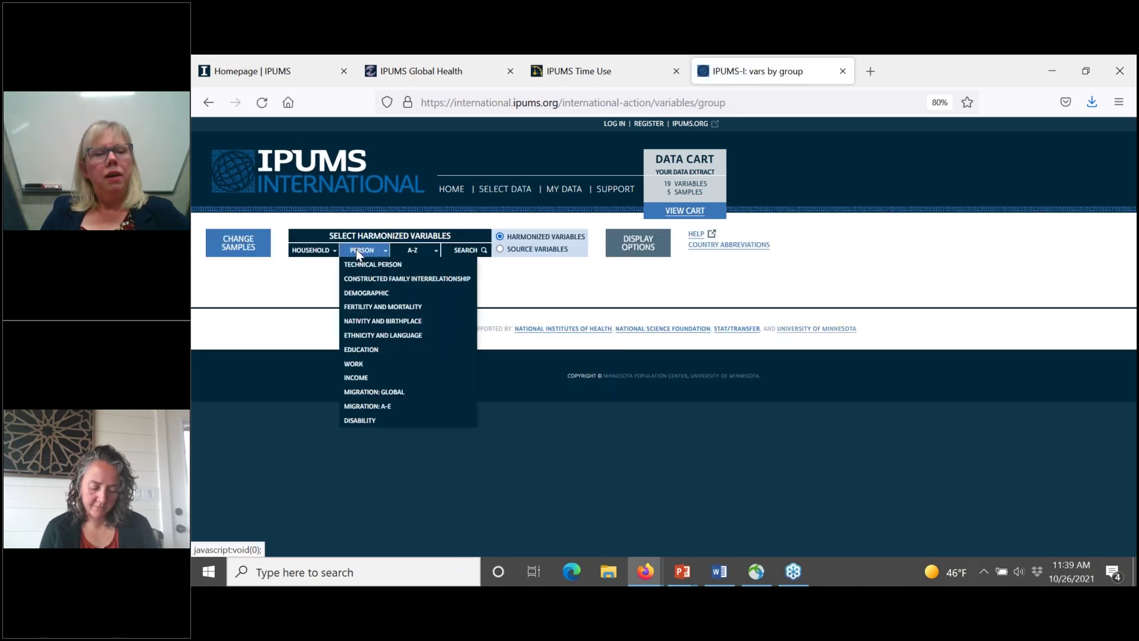
{"action": "left_click", "coordinate": [369, 280]}
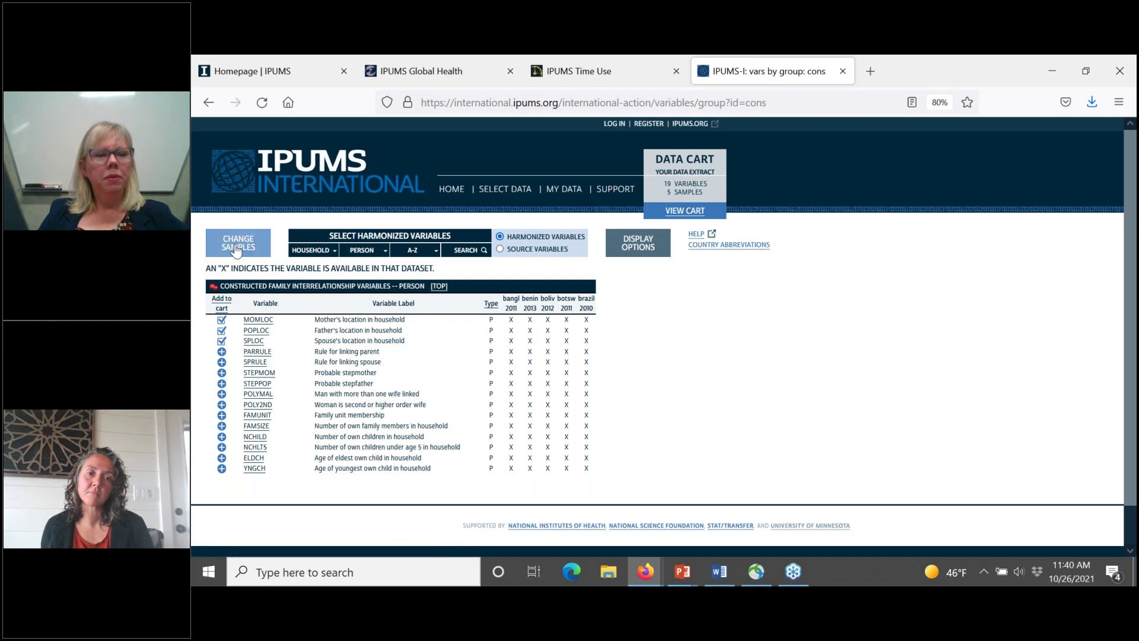
Step: Show the Demographic person variables RELATE, AGE, SEX and MARST, then browse the Household groups
{"action": "left_click", "coordinate": [380, 250]}
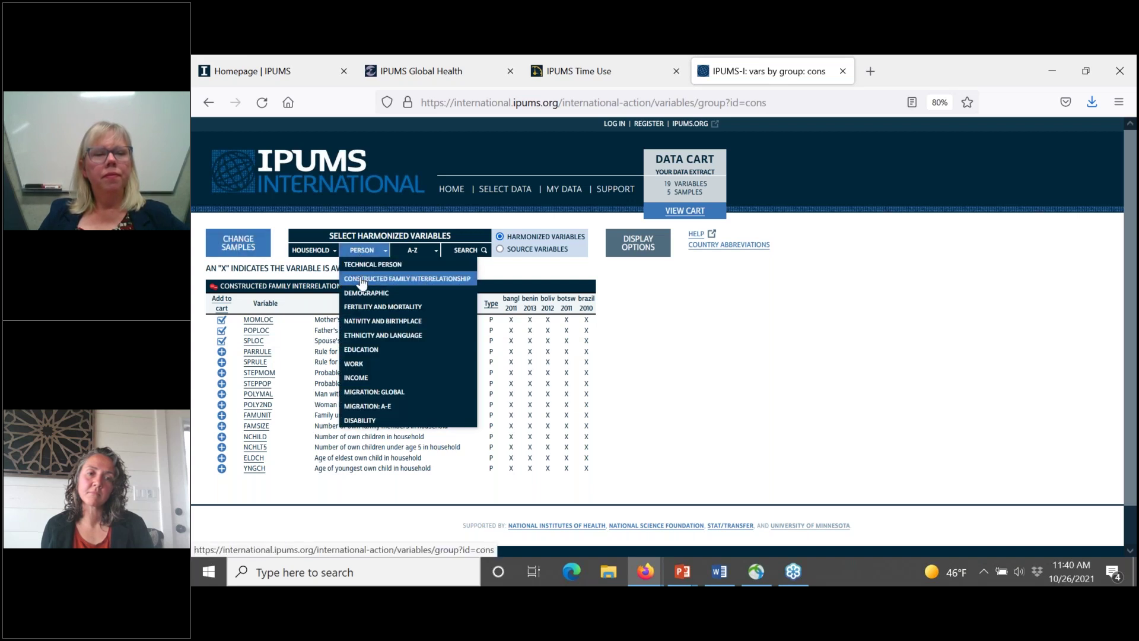
{"action": "left_click", "coordinate": [360, 295]}
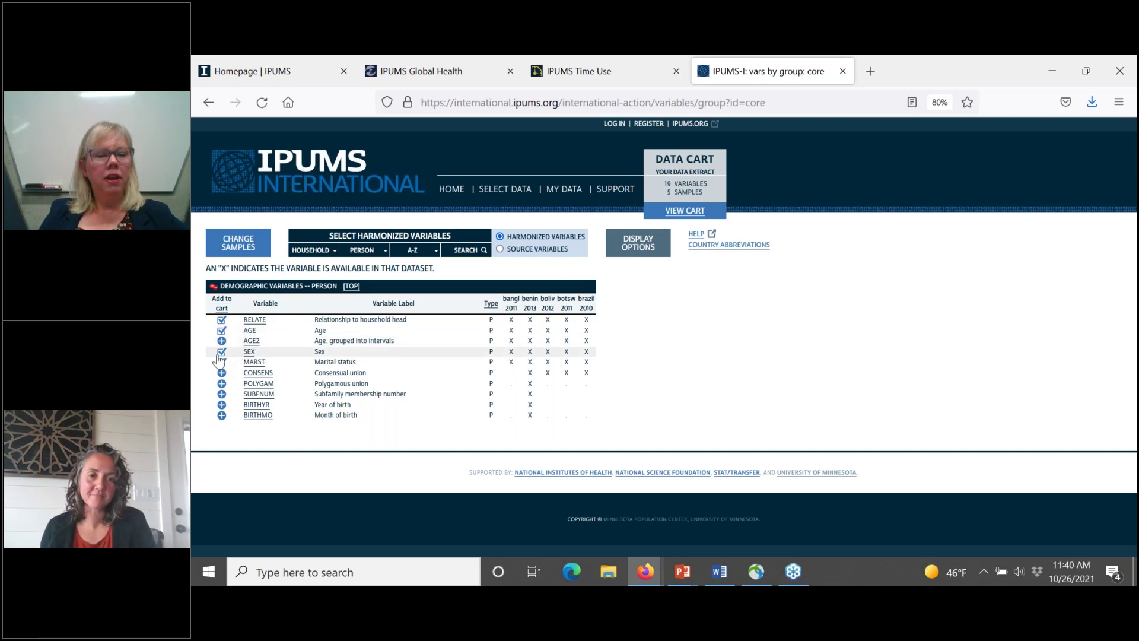
{"action": "left_click", "coordinate": [356, 250]}
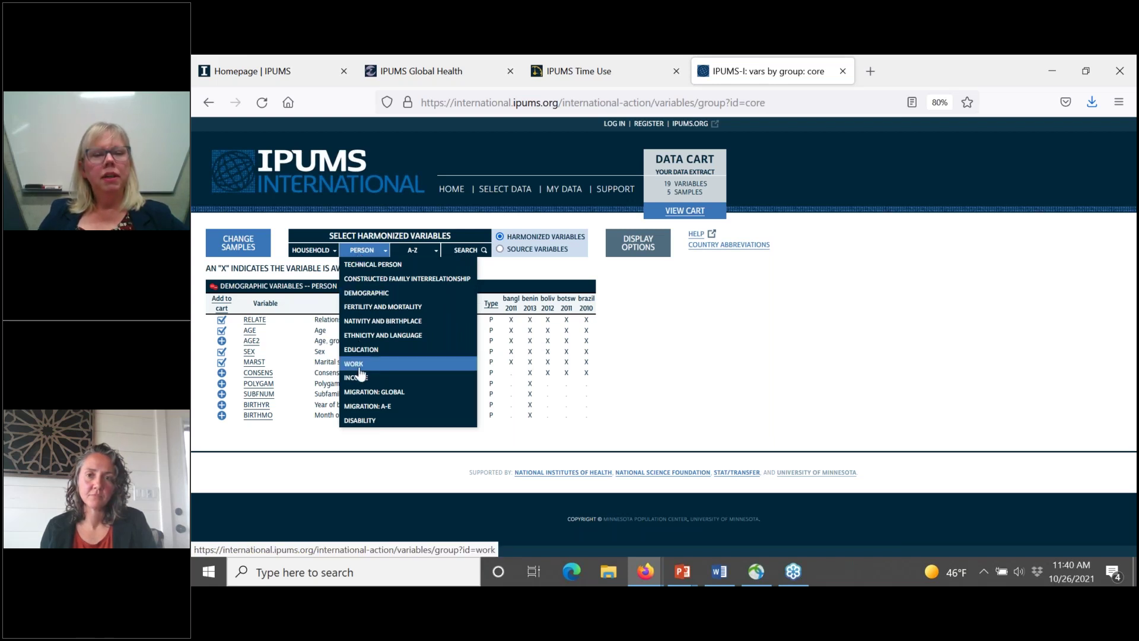
{"action": "left_click", "coordinate": [311, 251]}
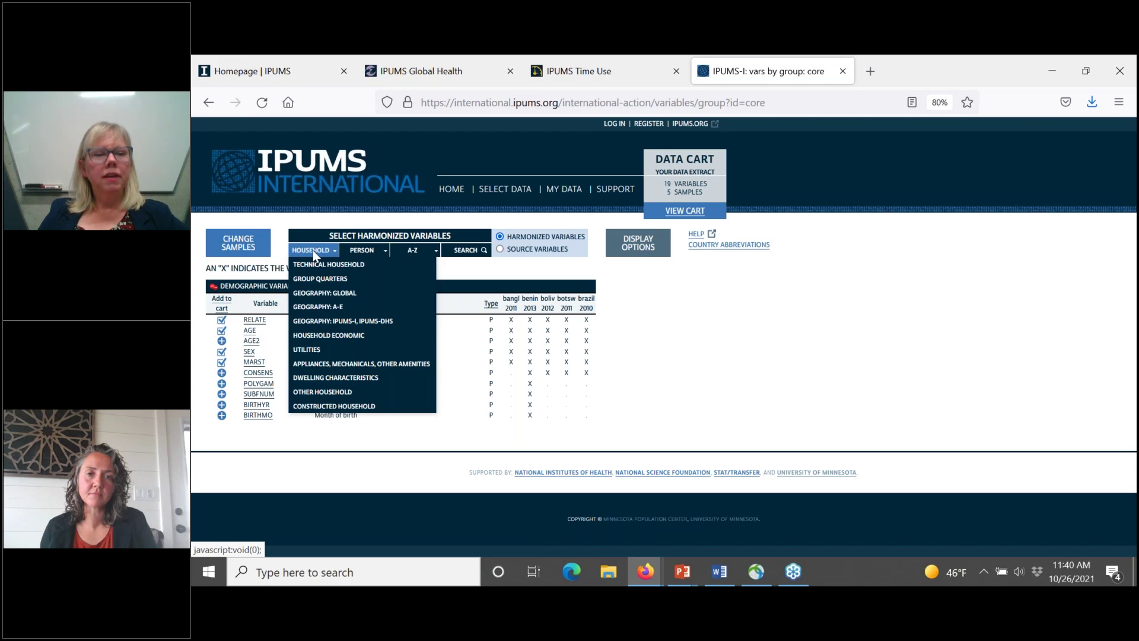
Step: View the Geography: Global variables with GEOLEV2 selected, then open the 19-variable data cart
{"action": "left_click", "coordinate": [310, 294]}
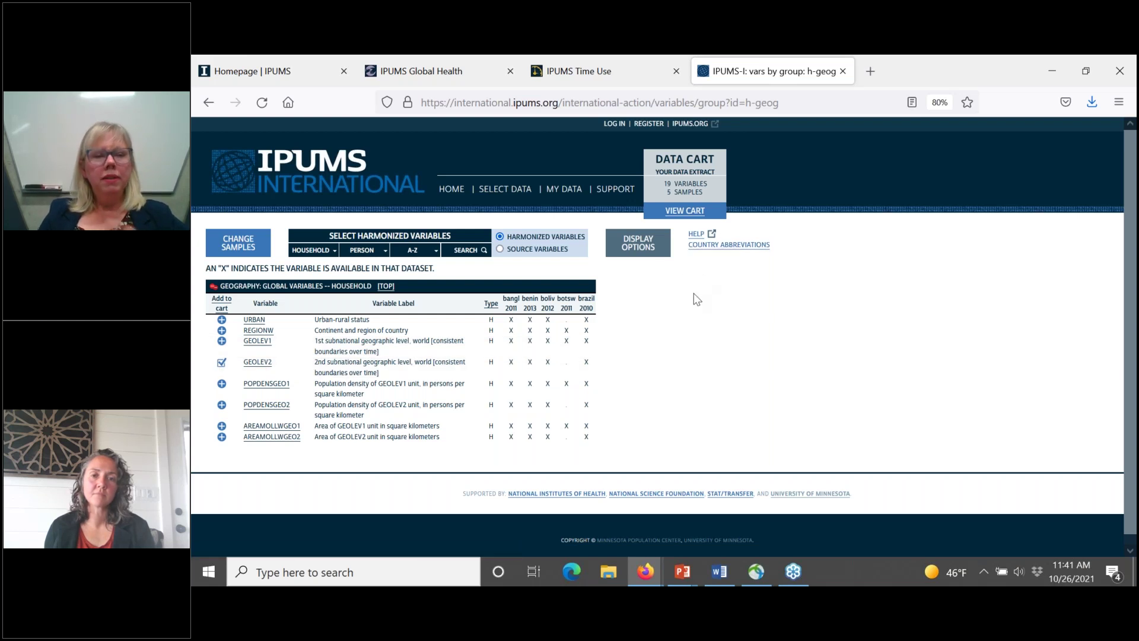
{"action": "left_click", "coordinate": [686, 212]}
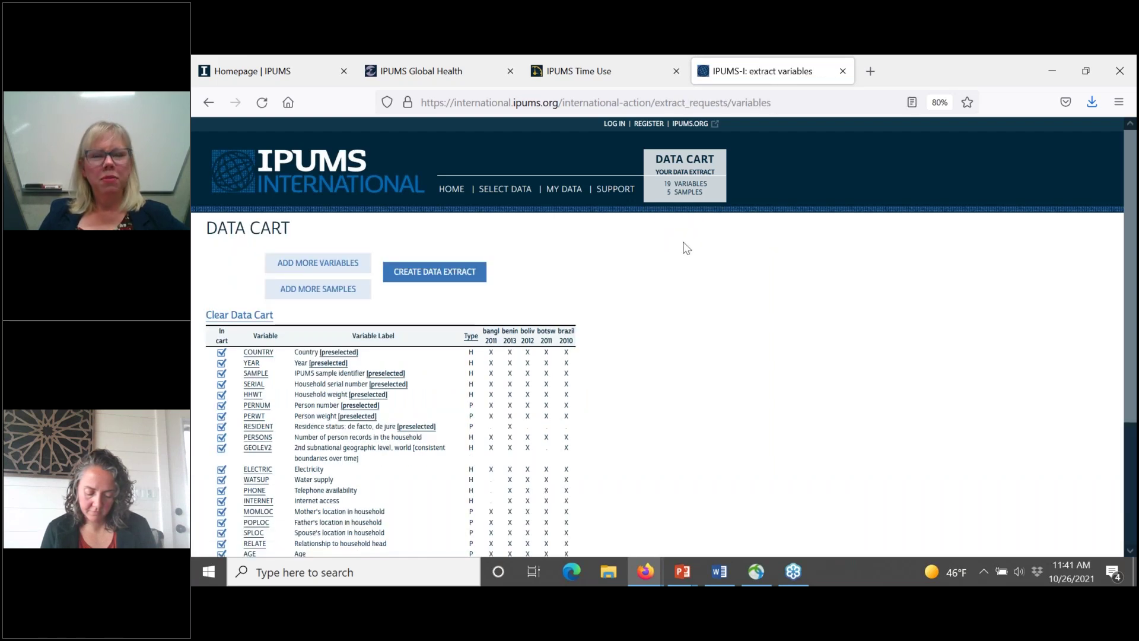
Step: Review the Data Cart and create an extract of 5 samples and 27 variables
{"action": "scroll", "coordinate": [680, 351], "scroll_direction": "down", "scroll_amount": 1}
{"action": "scroll", "coordinate": [680, 351], "scroll_direction": "down", "scroll_amount": 5}
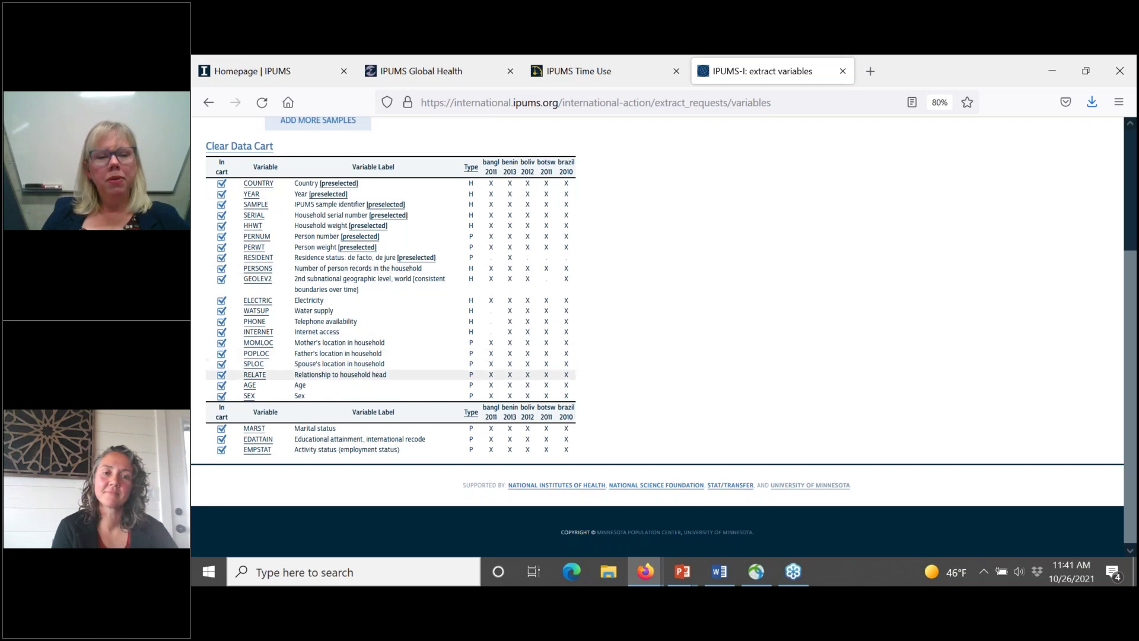
{"action": "scroll", "coordinate": [432, 247], "scroll_direction": "up", "scroll_amount": 5}
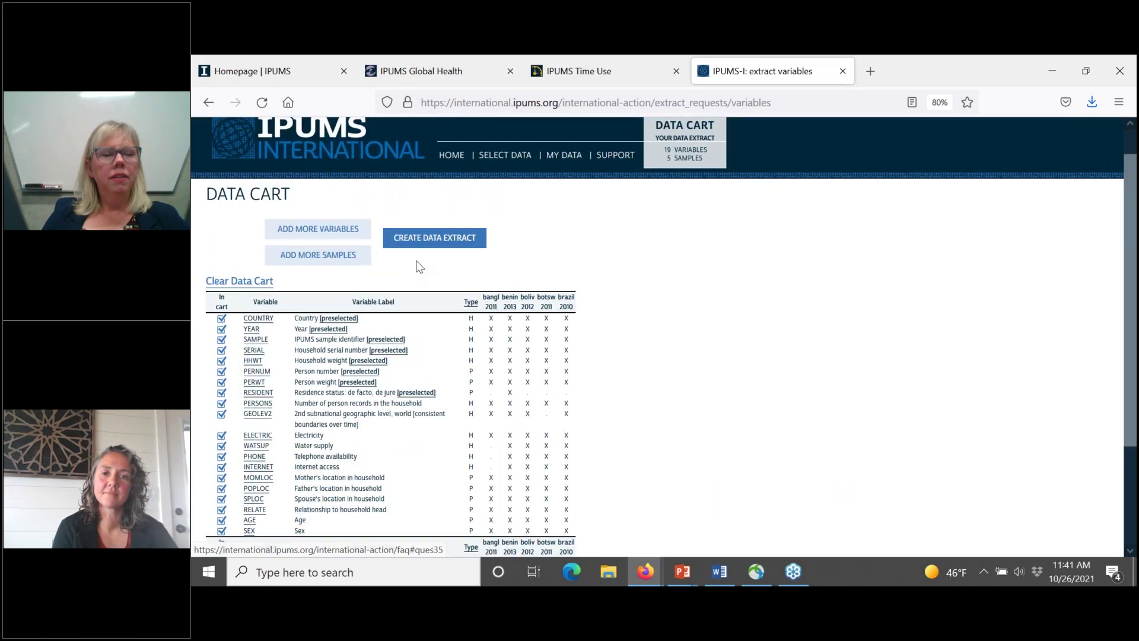
{"action": "left_click", "coordinate": [432, 242]}
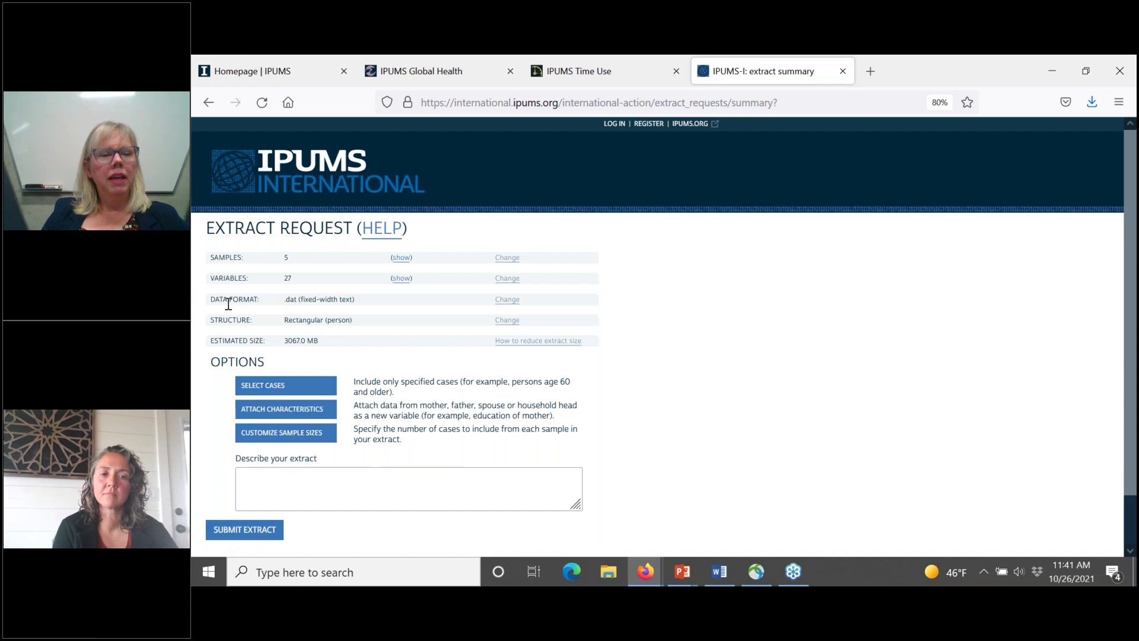
Step: Switch the extract's data format from fixed-width text to Stata (.dta)
{"action": "left_click", "coordinate": [512, 308]}
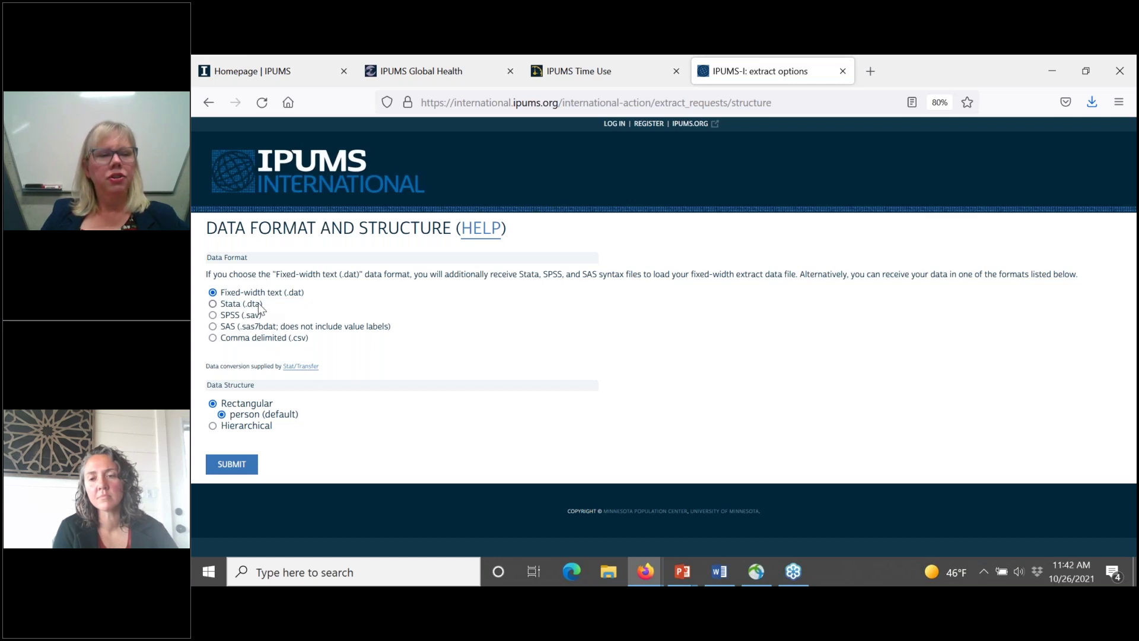
{"action": "left_click", "coordinate": [213, 305]}
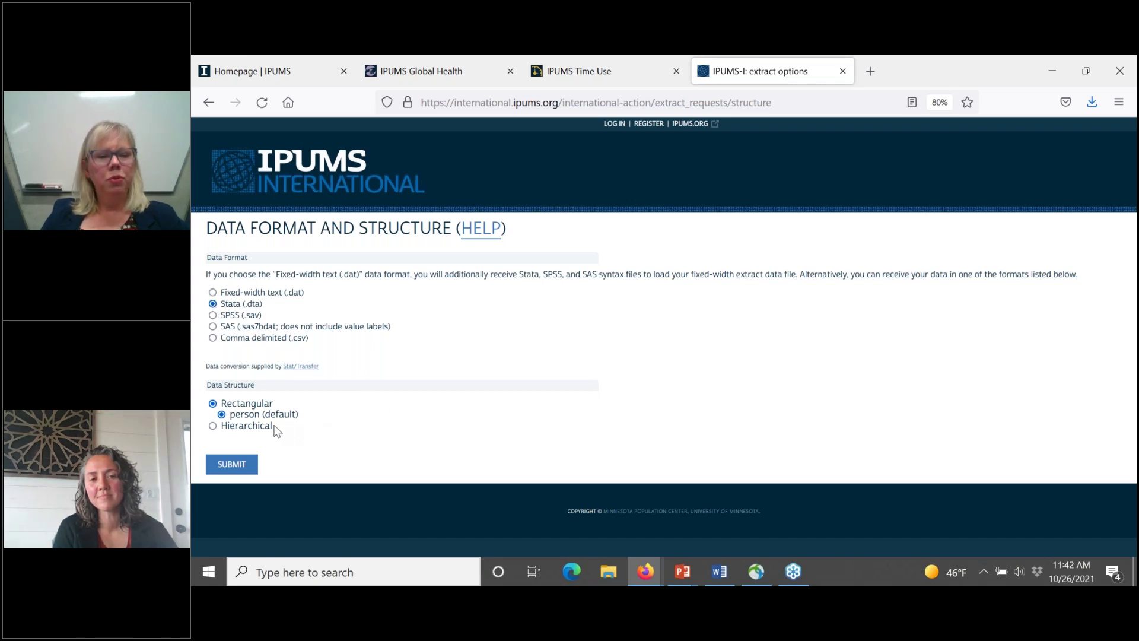
{"action": "left_click", "coordinate": [236, 467]}
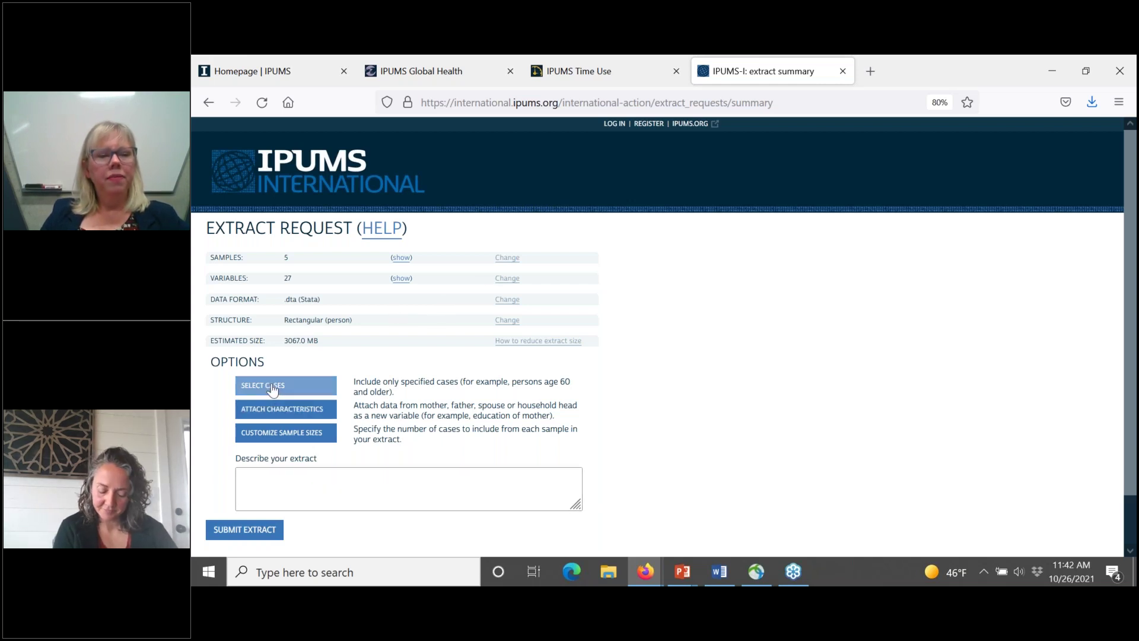
Step: Attach father's and mother's AGE and spouse's EDATTAIN to each person record
{"action": "left_click", "coordinate": [257, 414]}
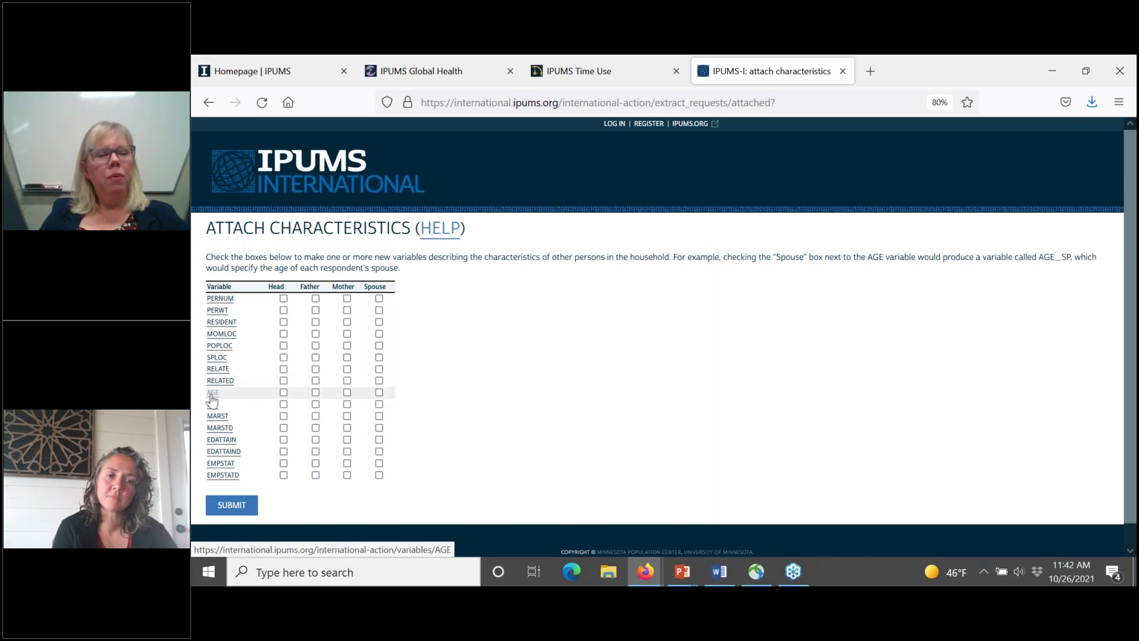
{"action": "left_click", "coordinate": [315, 393]}
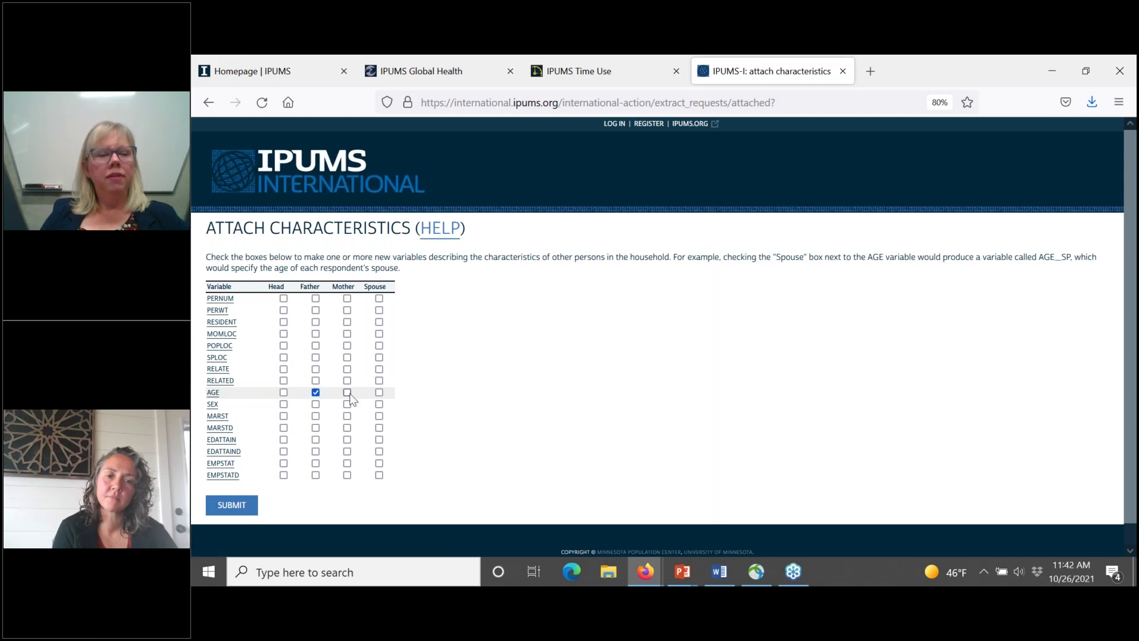
{"action": "left_click", "coordinate": [349, 394]}
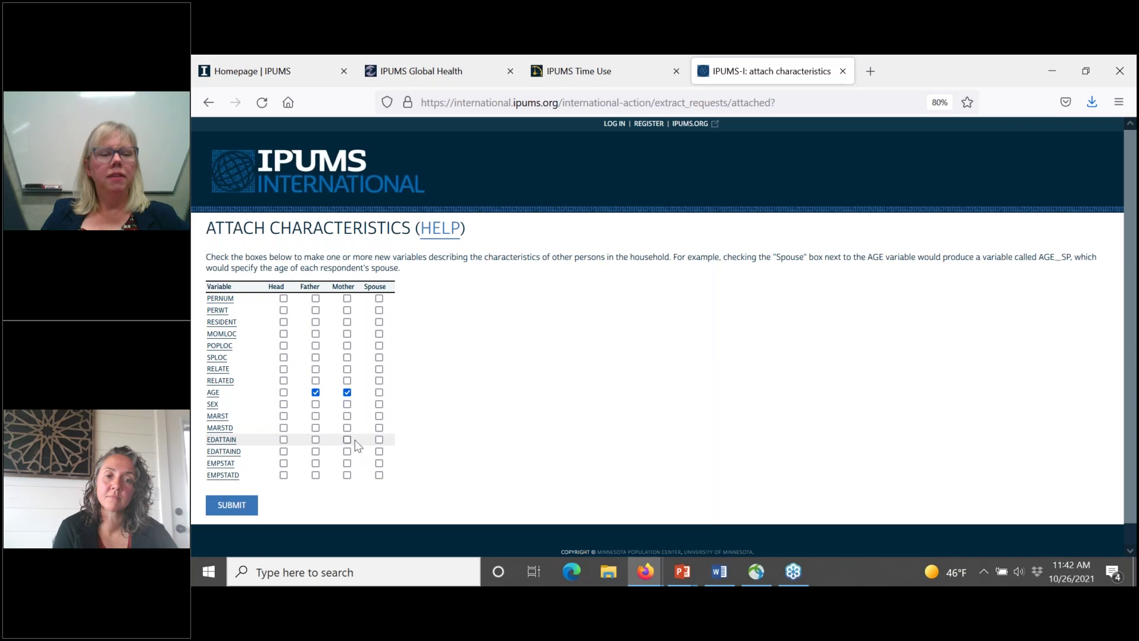
{"action": "left_click", "coordinate": [379, 440]}
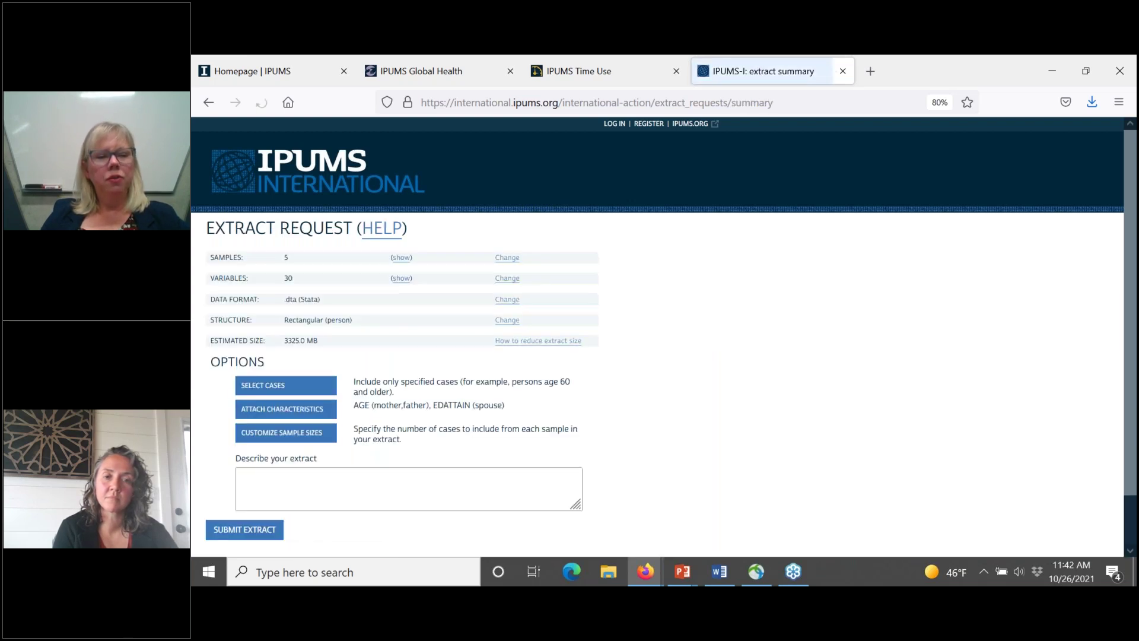
{"action": "left_click", "coordinate": [406, 279]}
{"action": "scroll", "coordinate": [435, 418], "scroll_direction": "down", "scroll_amount": 5}
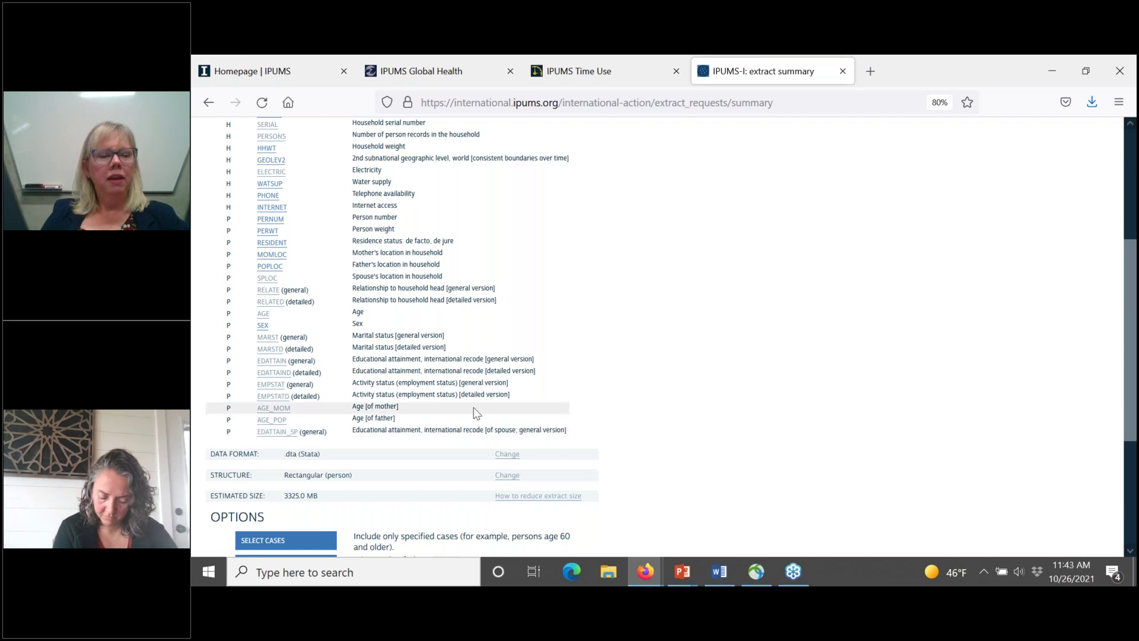
{"action": "scroll", "coordinate": [474, 412], "scroll_direction": "up", "scroll_amount": 5}
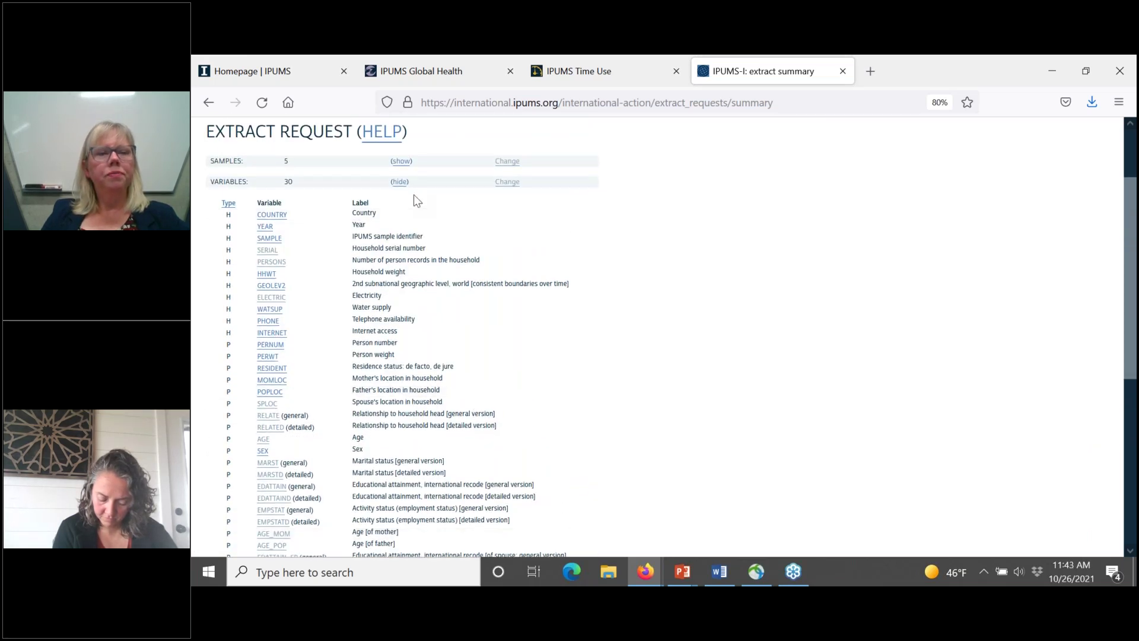
{"action": "left_click", "coordinate": [400, 183]}
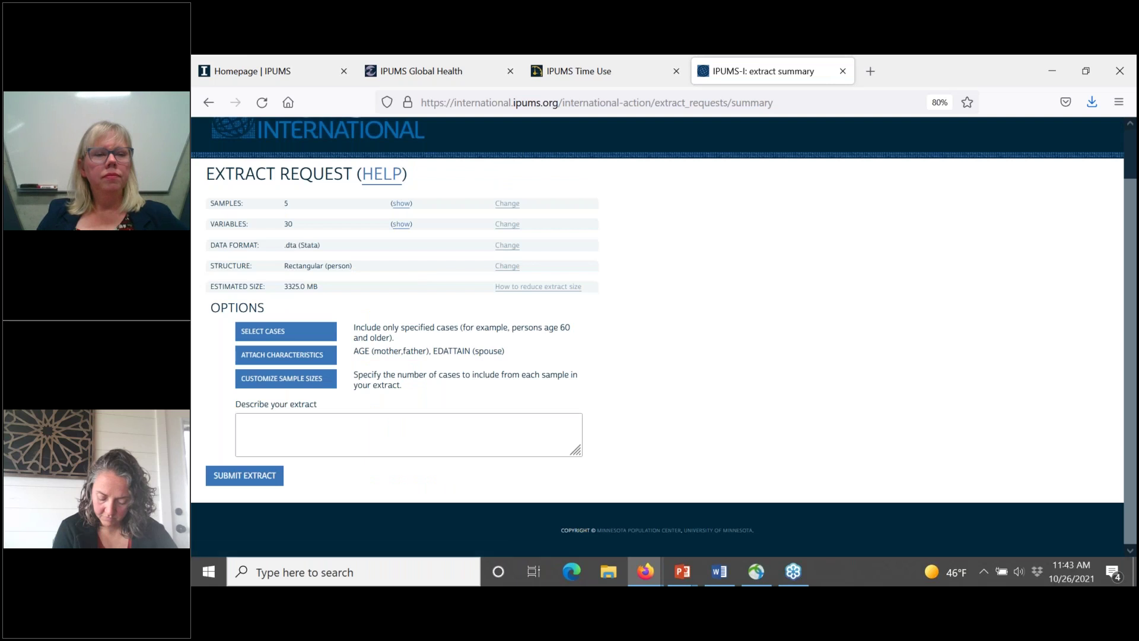
{"action": "left_click", "coordinate": [395, 419]}
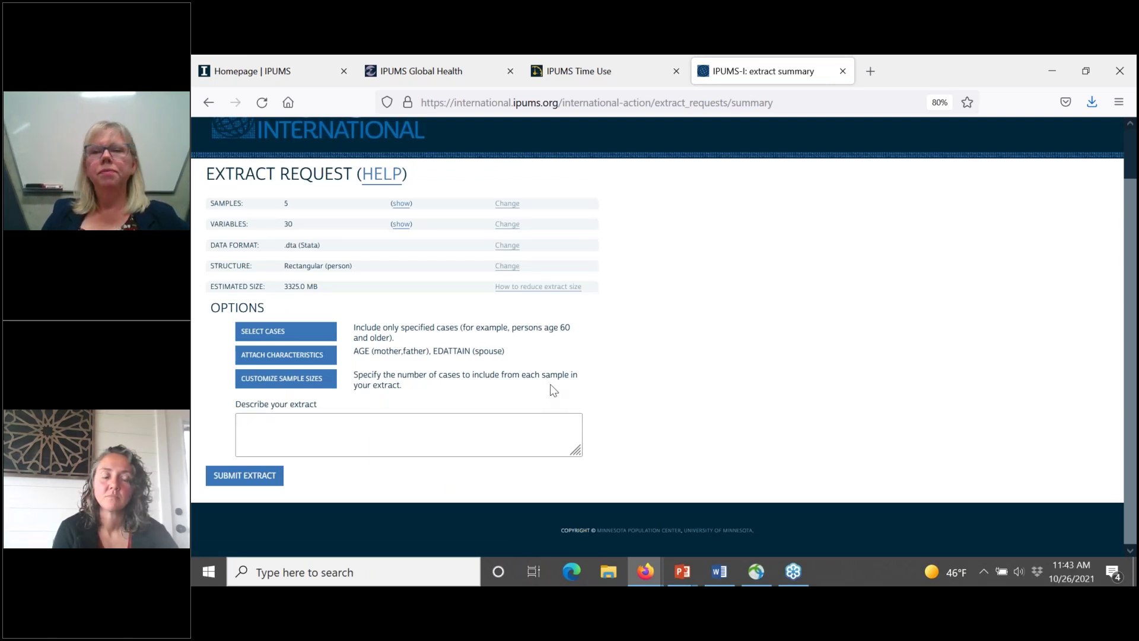
{"action": "scroll", "coordinate": [550, 383], "scroll_direction": "up", "scroll_amount": 1}
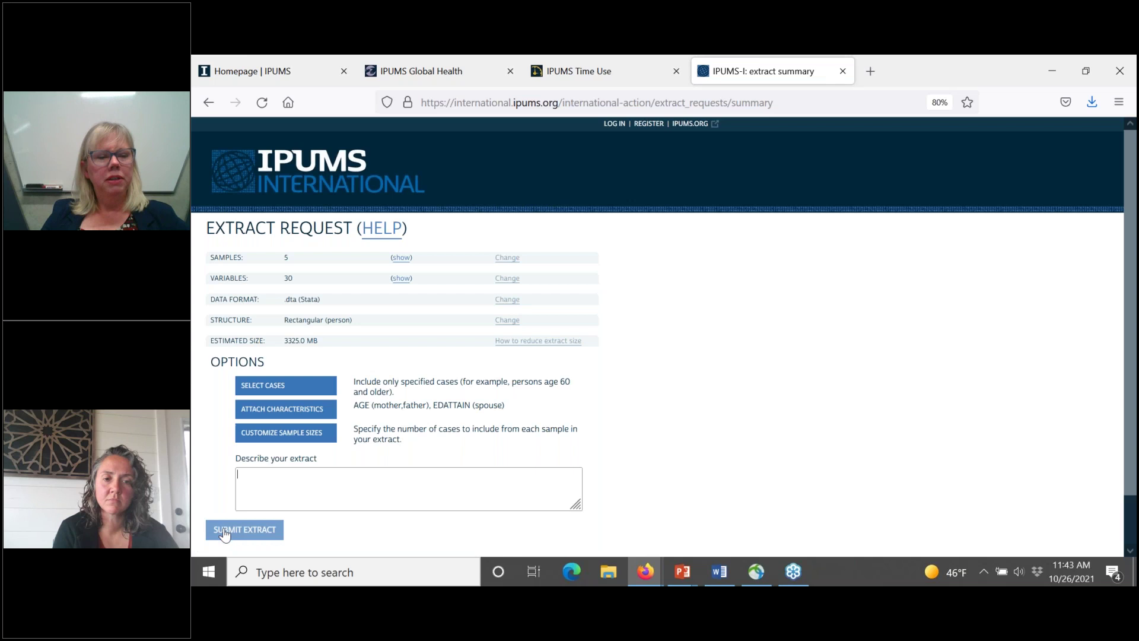
Step: Submit the extract, sign in with the account e-mail and password, and decline saving the login
{"action": "left_click", "coordinate": [224, 533]}
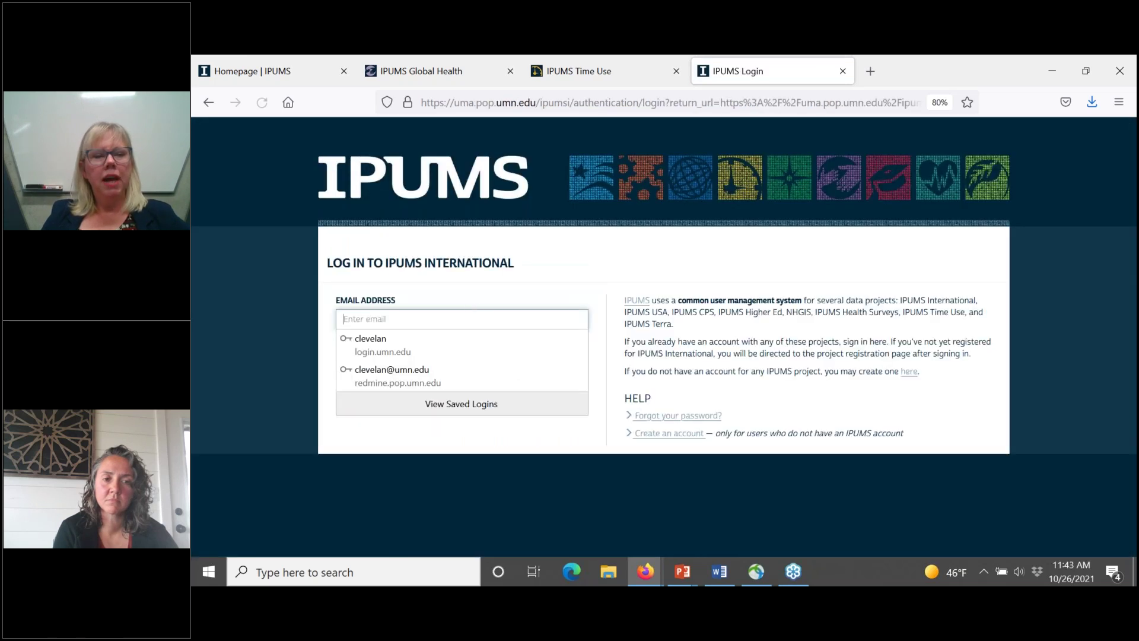
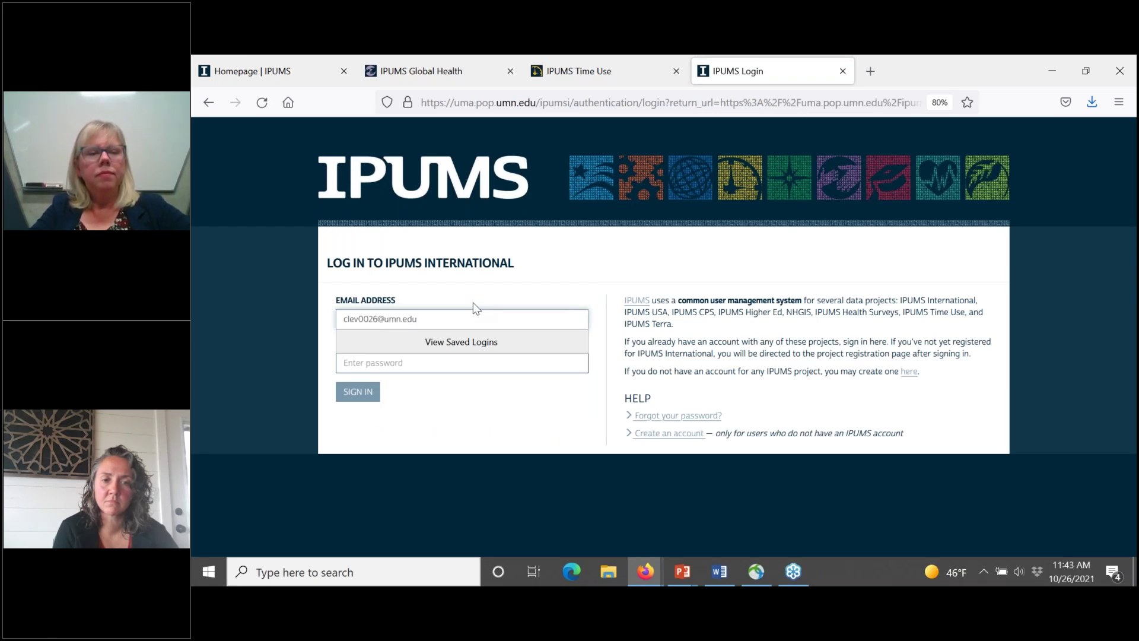
{"action": "key", "text": "Tab"}
{"action": "type", "text": "•••••"}
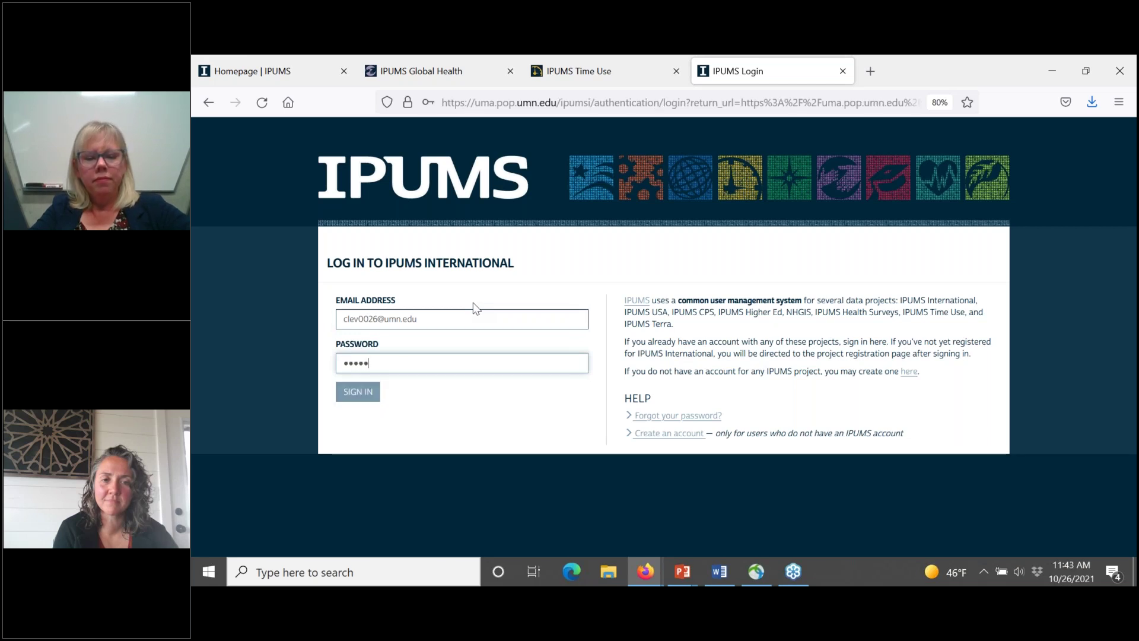
{"action": "type", "text": "••"}
{"action": "left_click", "coordinate": [353, 393]}
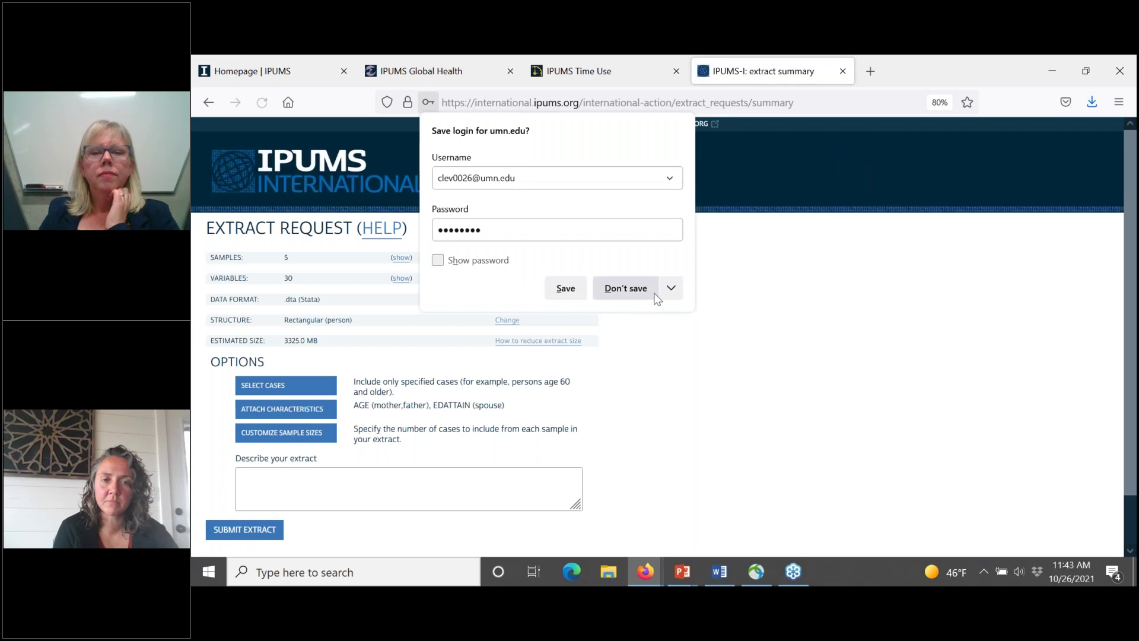
{"action": "left_click", "coordinate": [621, 294]}
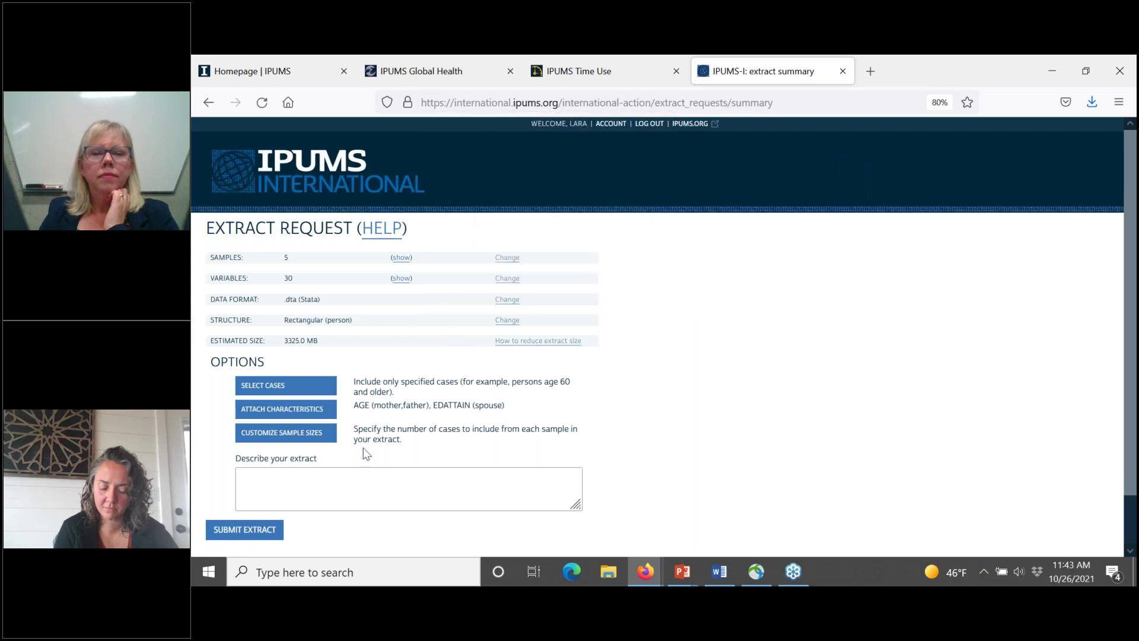
Step: Describe the extract as 'GSA demo' and submit it as request 231
{"action": "left_click", "coordinate": [336, 488]}
{"action": "type", "text": "GSA demo"}
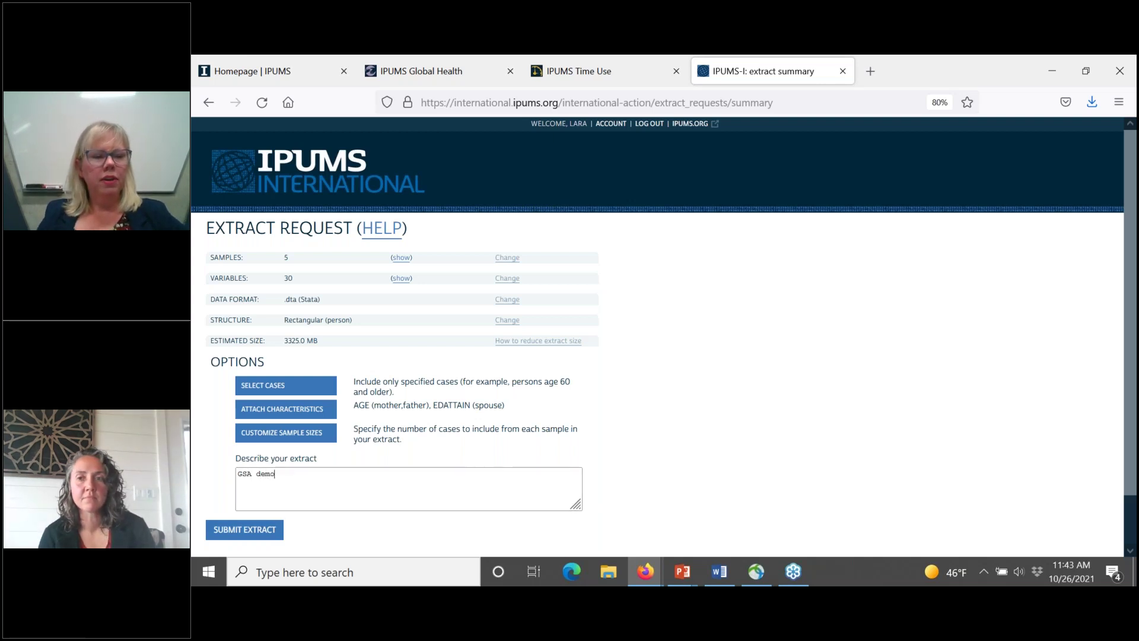
{"action": "left_click", "coordinate": [226, 537]}
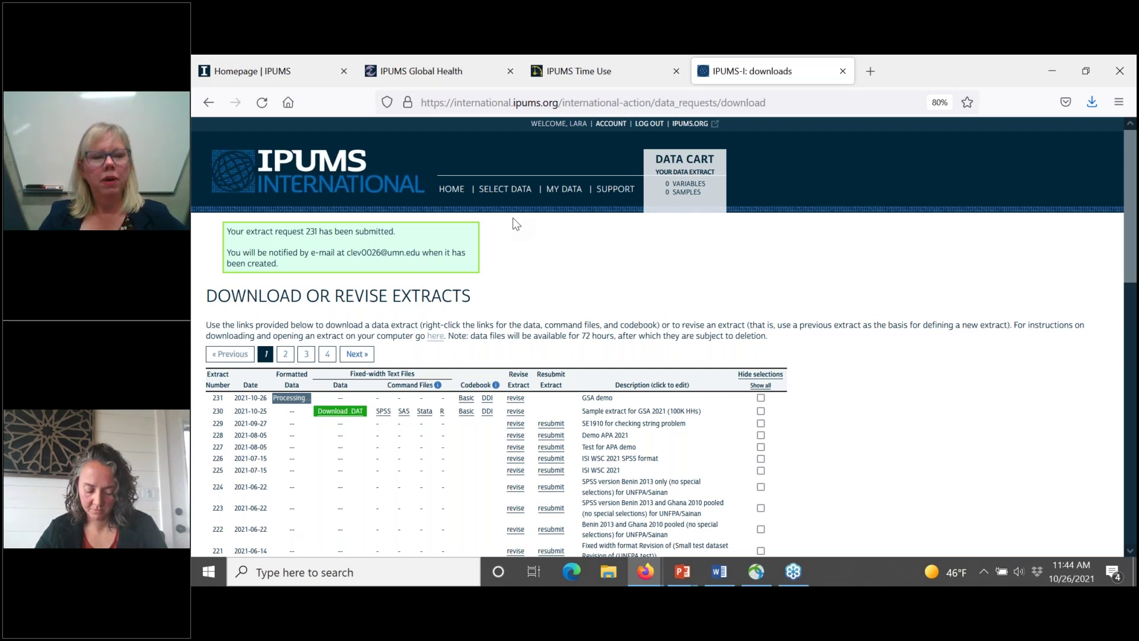
Step: Go from the IPUMS International home page to the Video Tutorials and Webinars page
{"action": "left_click", "coordinate": [451, 190]}
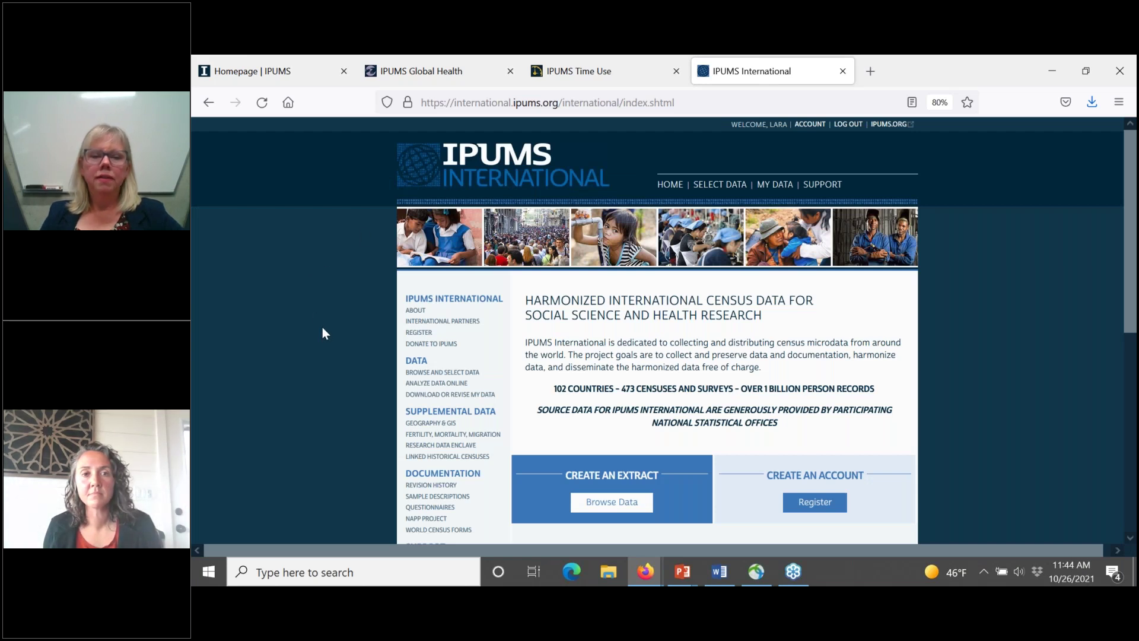
{"action": "scroll", "coordinate": [417, 409], "scroll_direction": "down", "scroll_amount": 3}
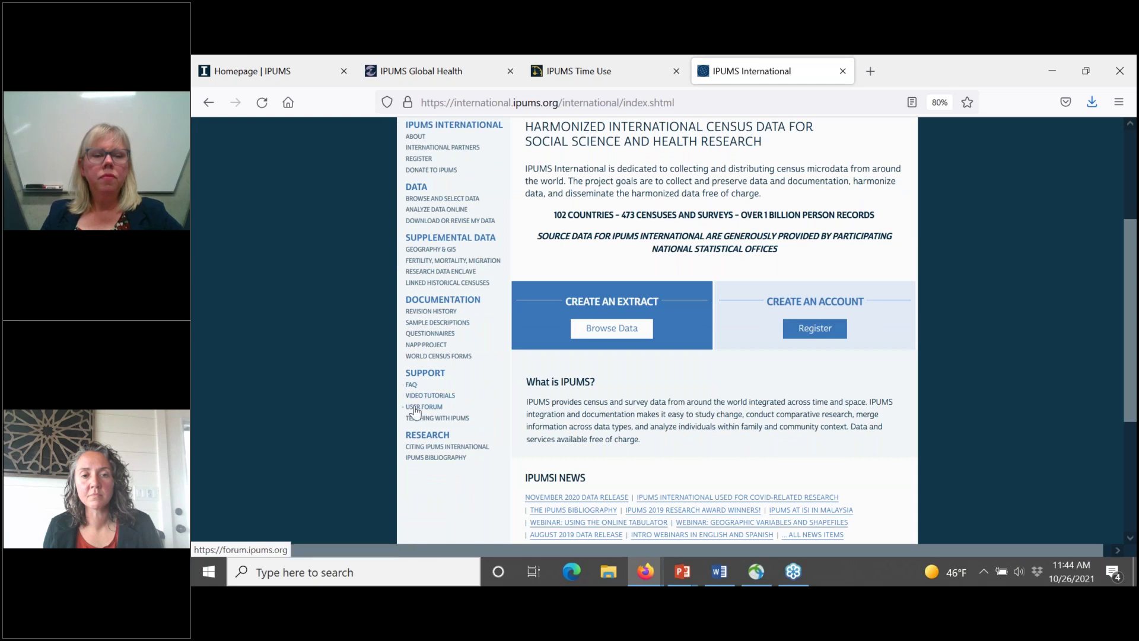
{"action": "left_click", "coordinate": [417, 398]}
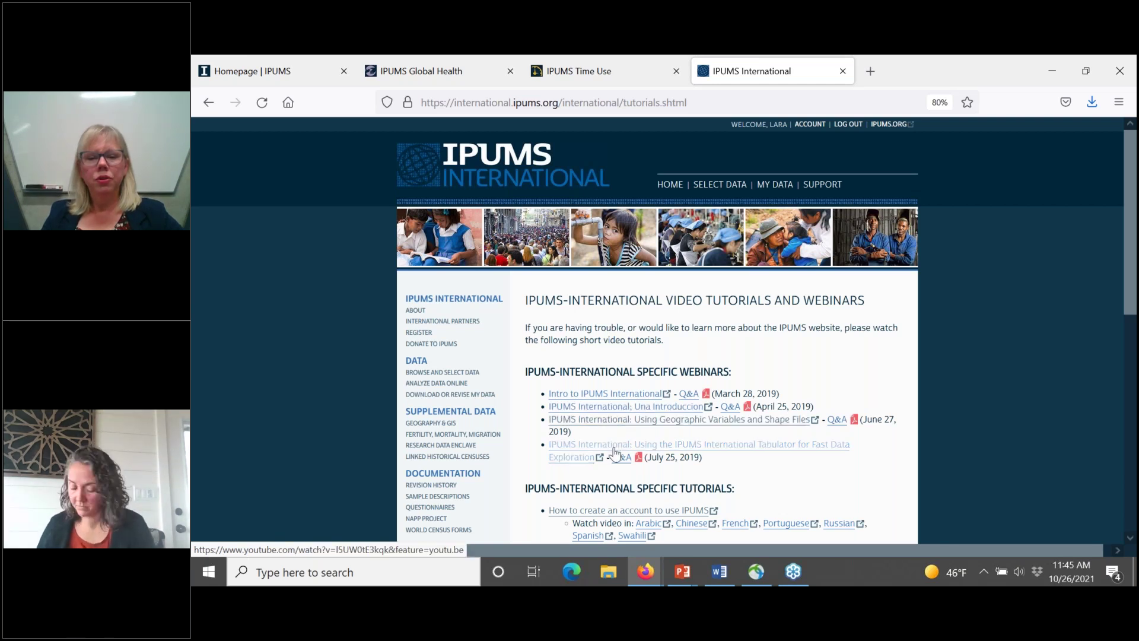
{"action": "scroll", "coordinate": [615, 454], "scroll_direction": "down", "scroll_amount": 3}
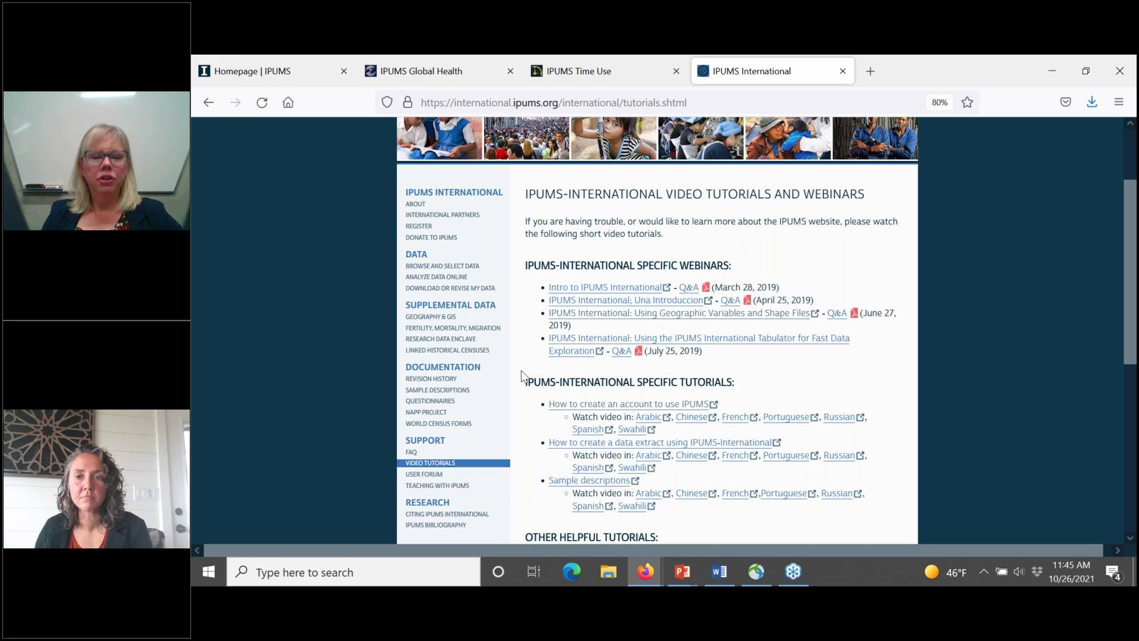
{"action": "scroll", "coordinate": [522, 375], "scroll_direction": "up", "scroll_amount": 3}
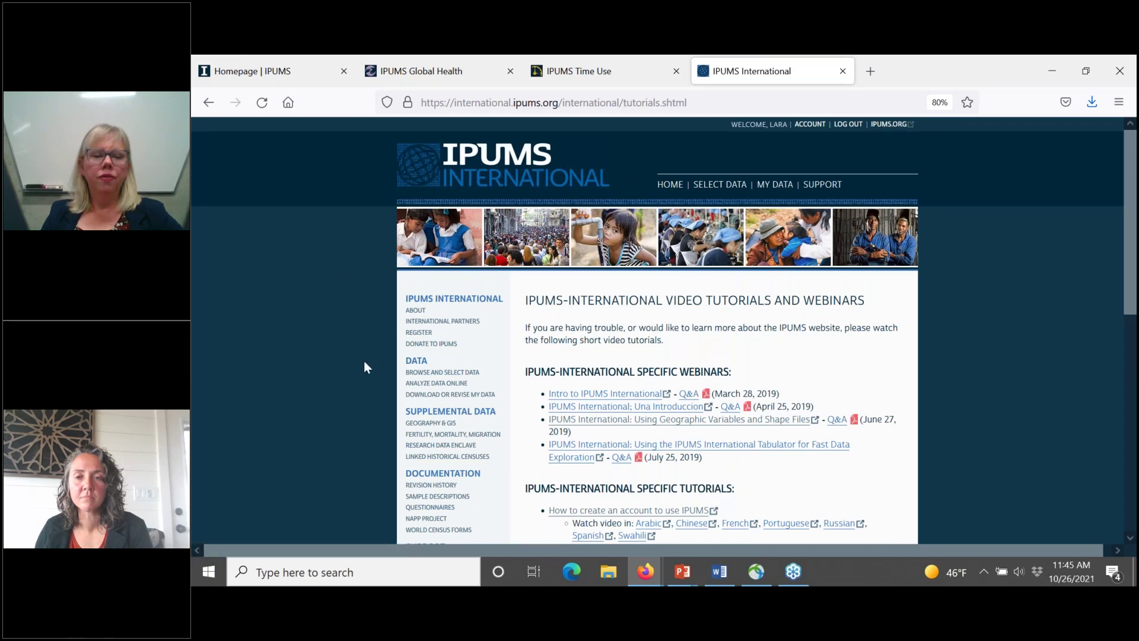
{"action": "scroll", "coordinate": [364, 361], "scroll_direction": "down", "scroll_amount": 3}
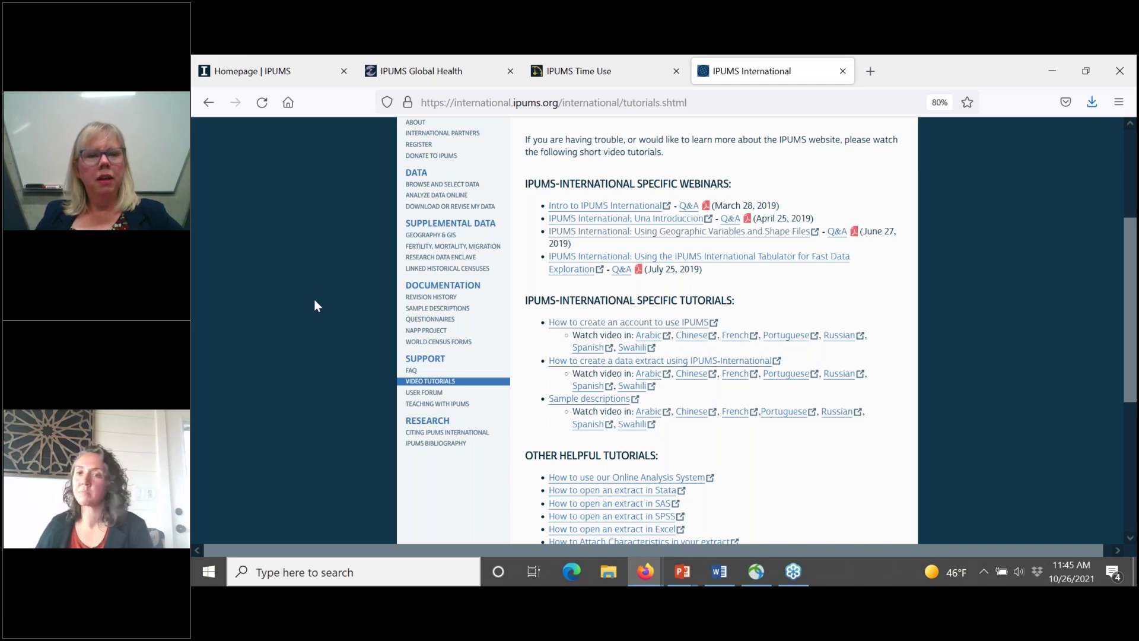
{"action": "scroll", "coordinate": [314, 306], "scroll_direction": "up", "scroll_amount": 2}
{"action": "scroll", "coordinate": [314, 304], "scroll_direction": "up", "scroll_amount": 3}
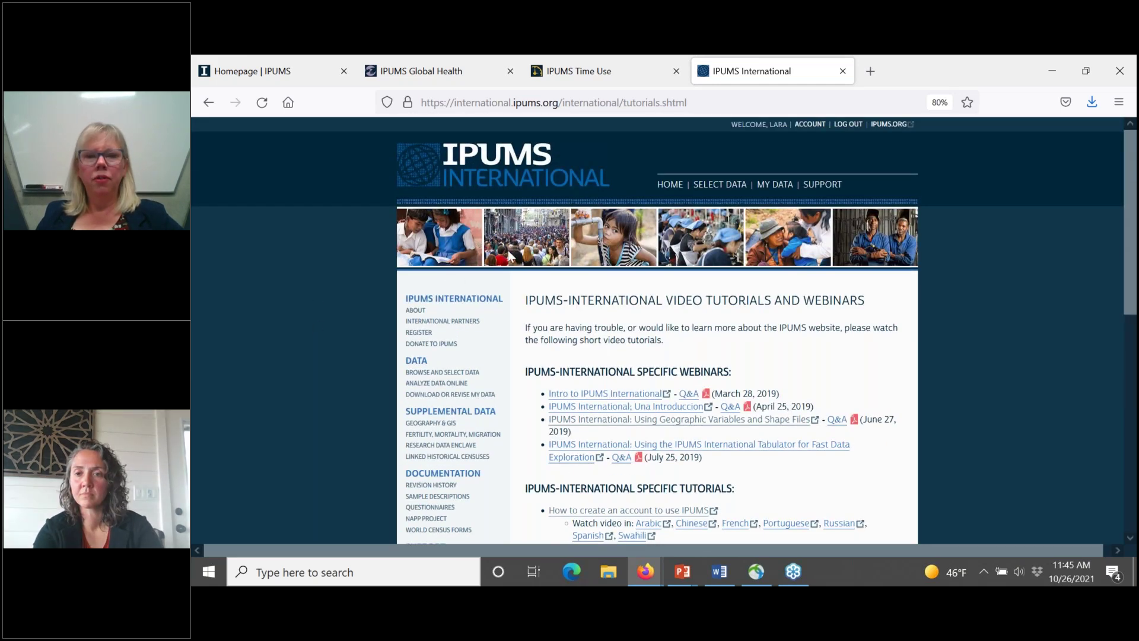